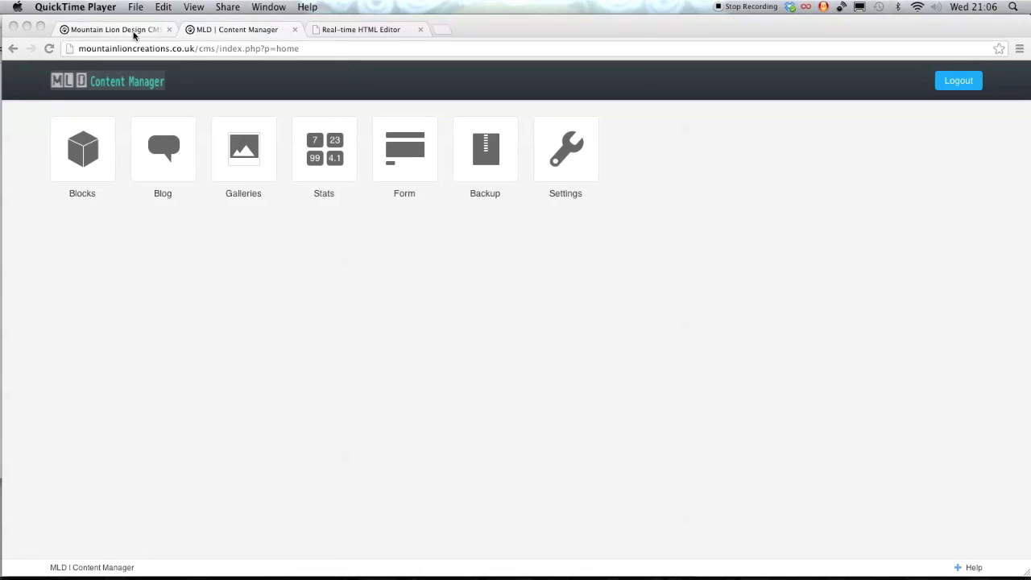
Step: View the website's About us page, open the About block in the content manager, and check its HTML source
left_click(134, 33)
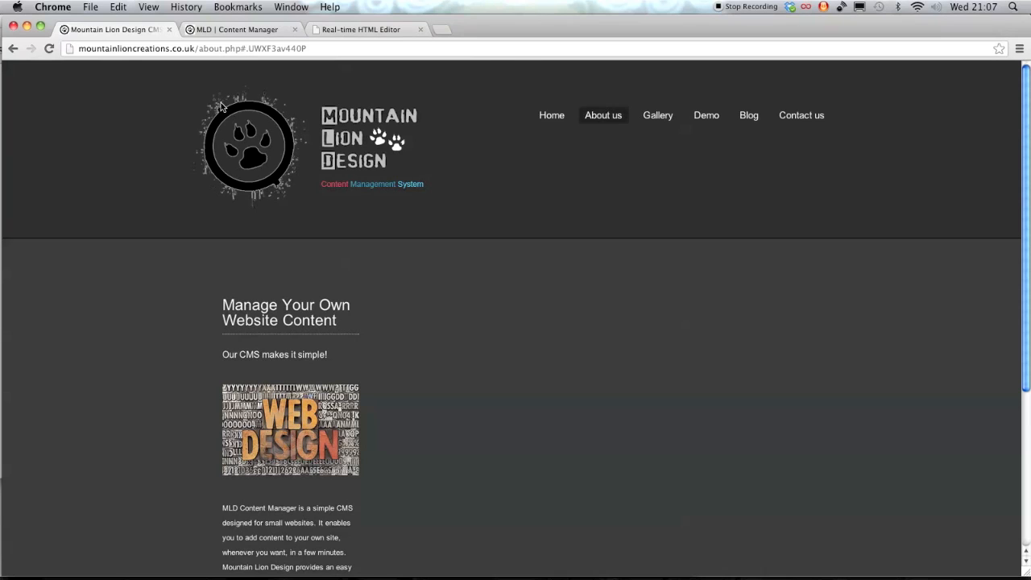
left_click(235, 33)
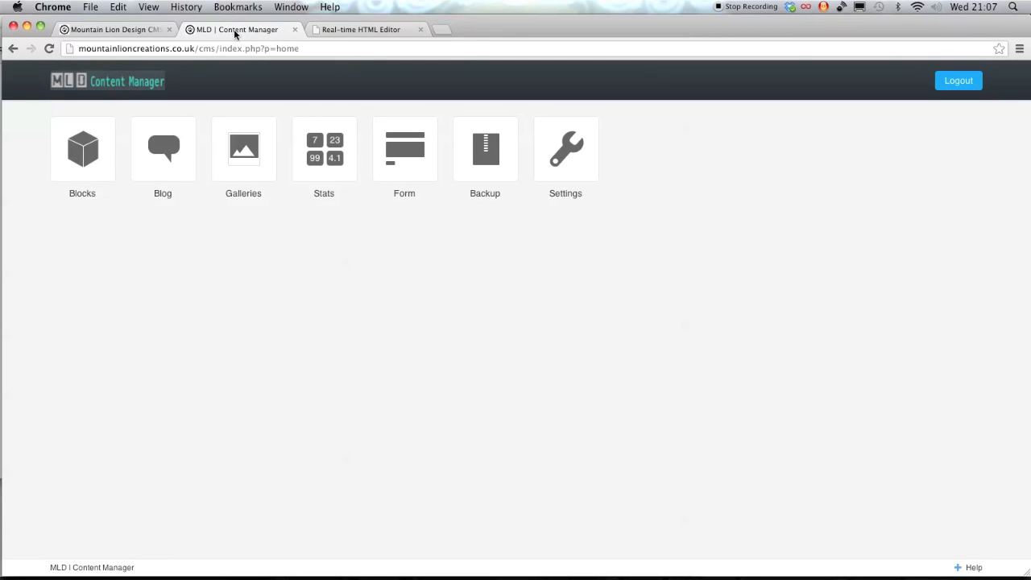
left_click(81, 167)
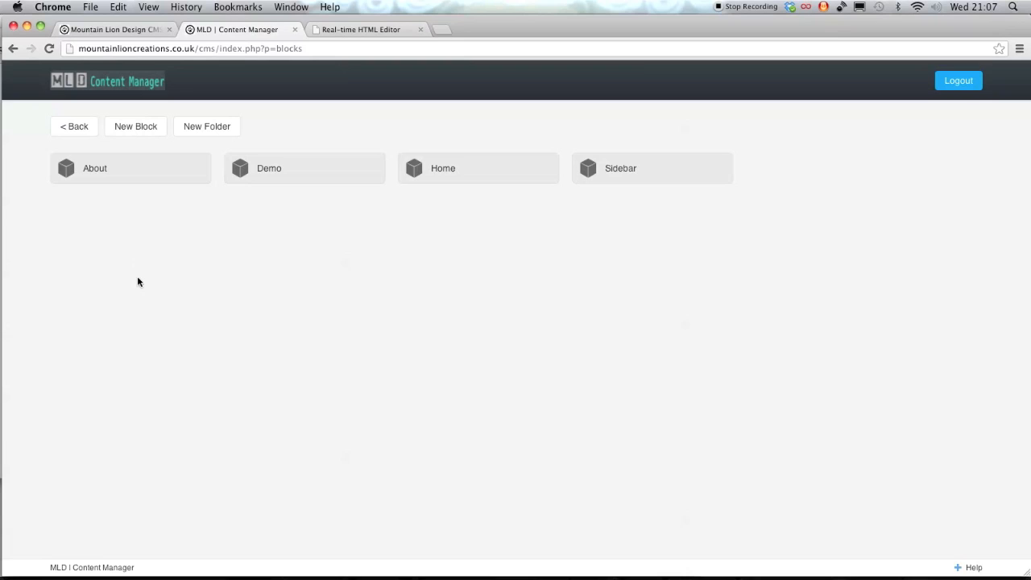
left_click(95, 172)
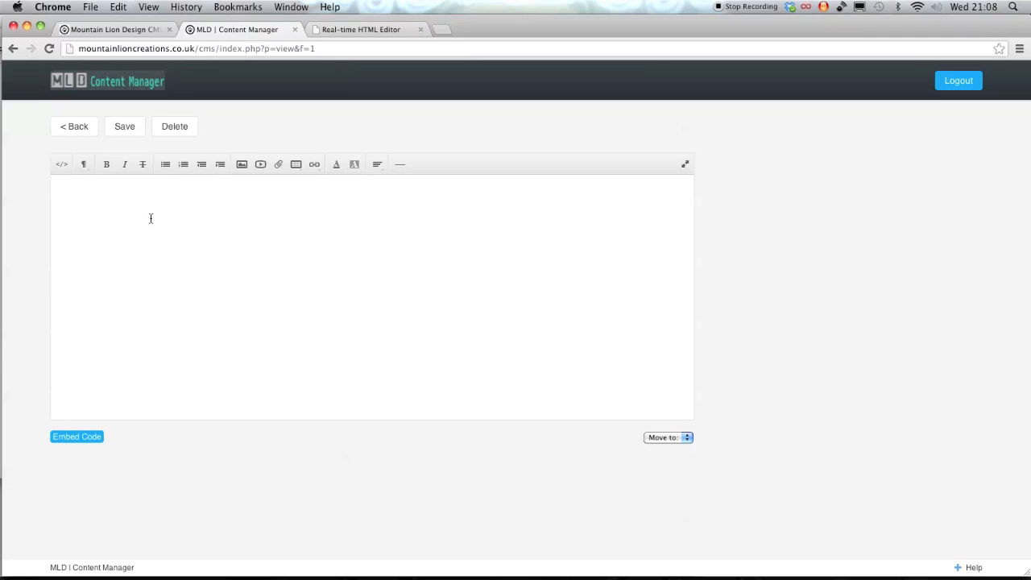
left_click(60, 166)
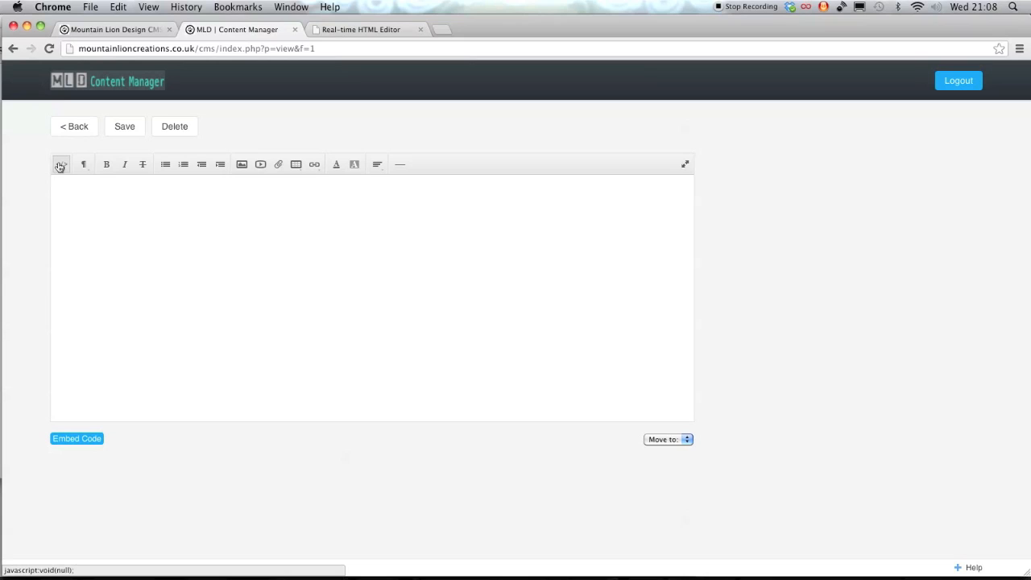
left_click(60, 166)
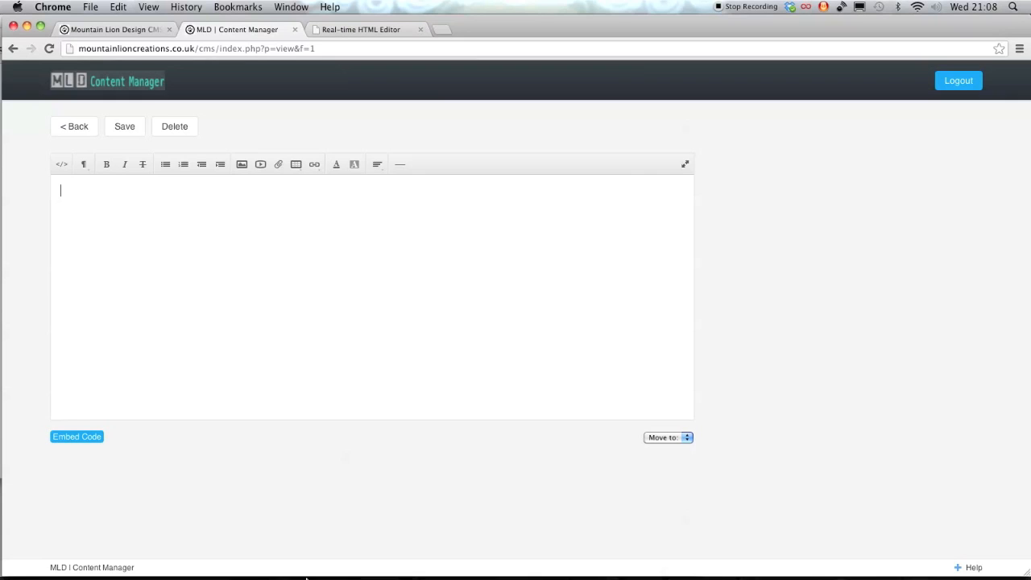
Step: Switch to Microsoft Word, copy the whole lorem ipsum document, and paste it into the About block in Chrome
mouse_move(312, 554)
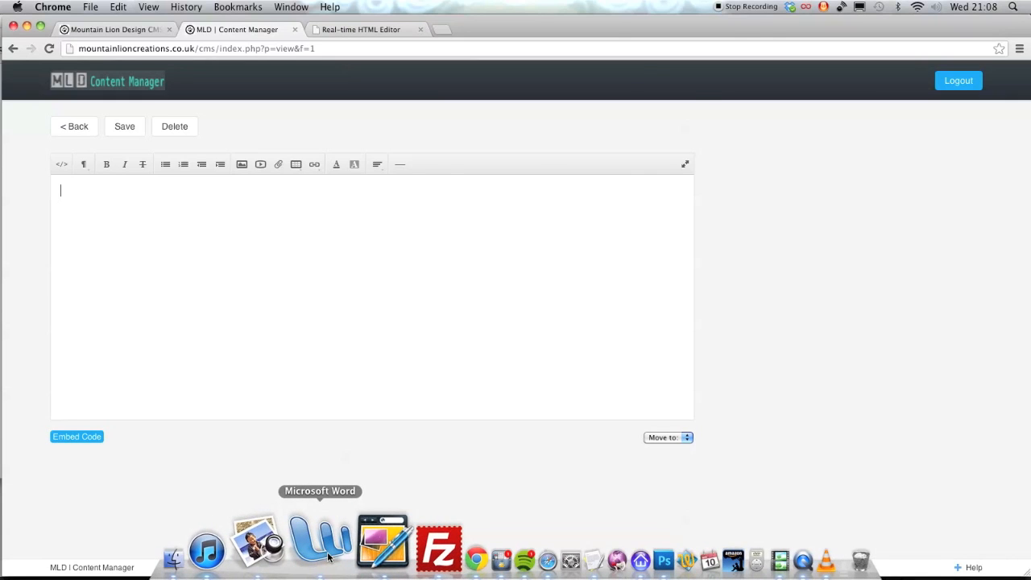
left_click(322, 541)
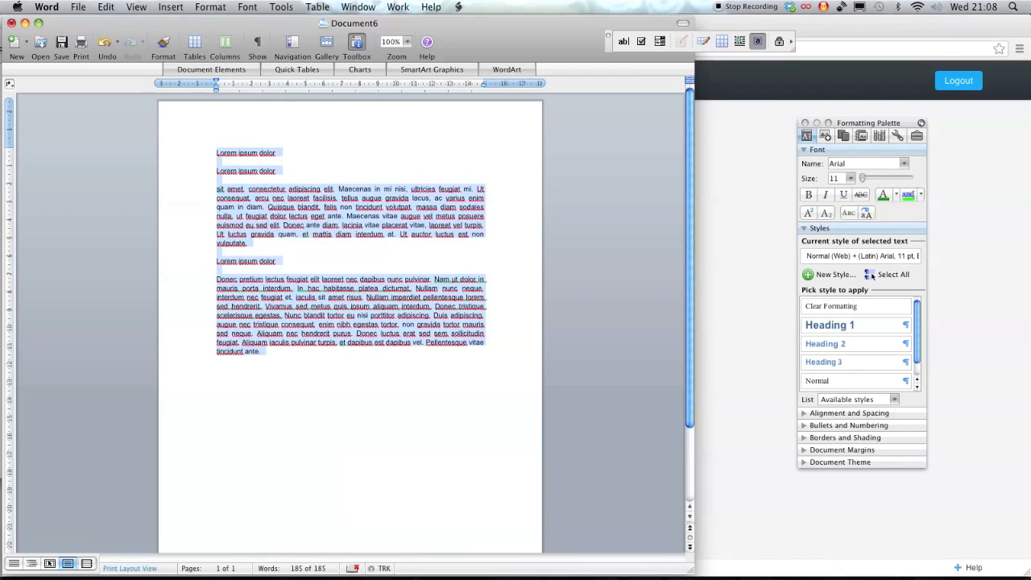
key("Right")
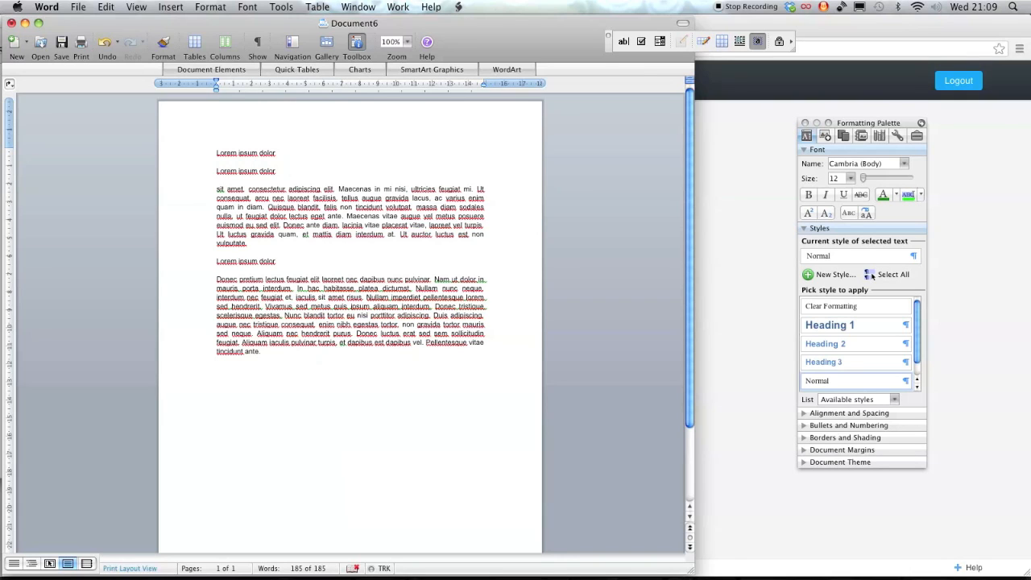
left_click(871, 276)
key("super+c")
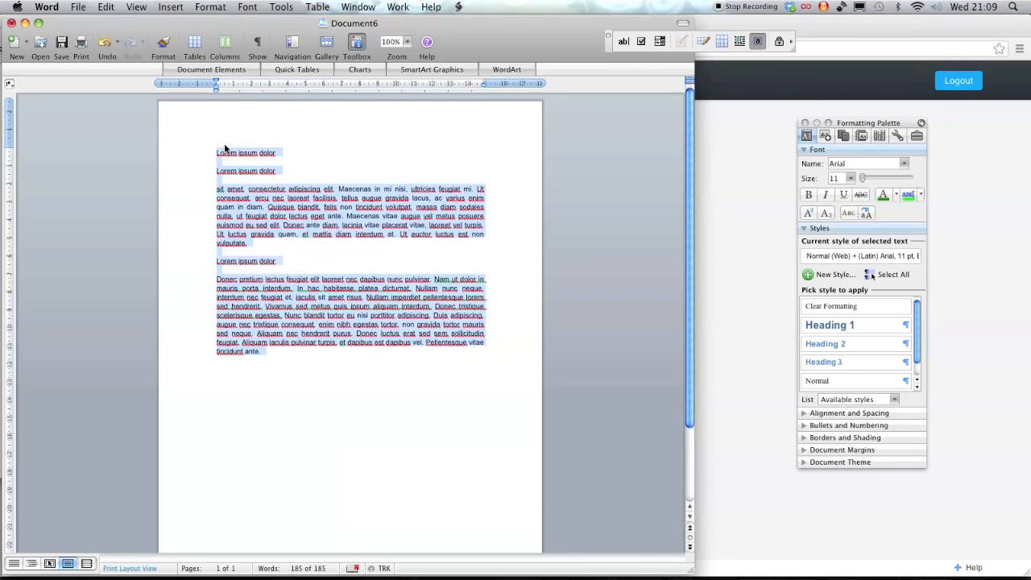
key("super+Tab")
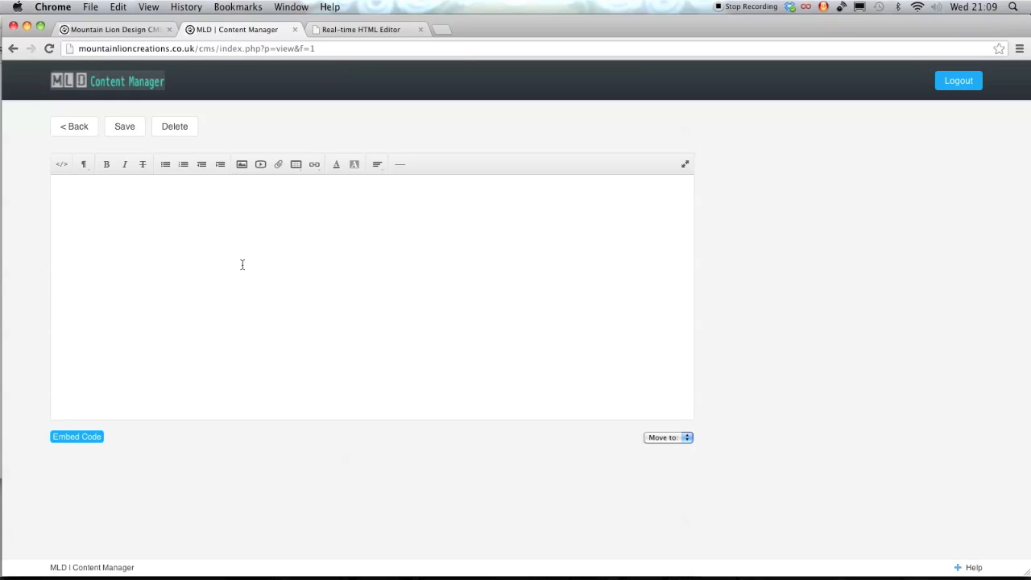
key("super+v")
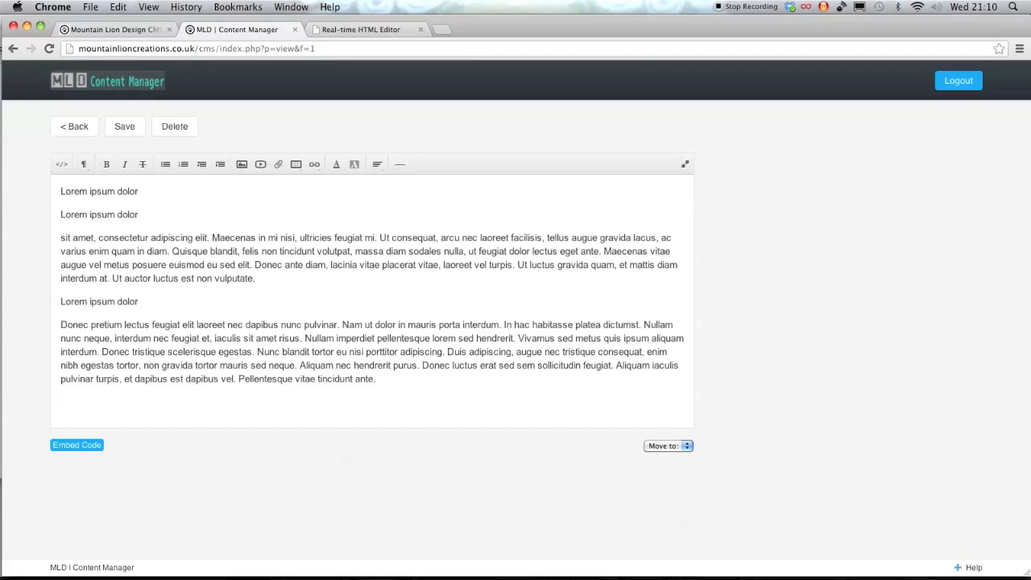
Step: Add a line break above the pasted text, changing the first <p> tag to <br> in the HTML source
key("Return")
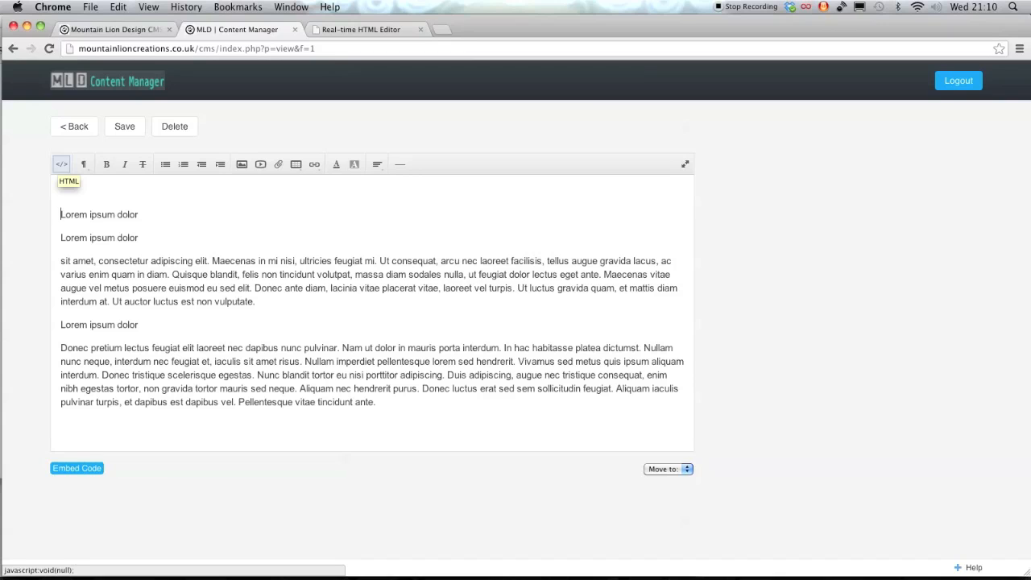
left_click(62, 165)
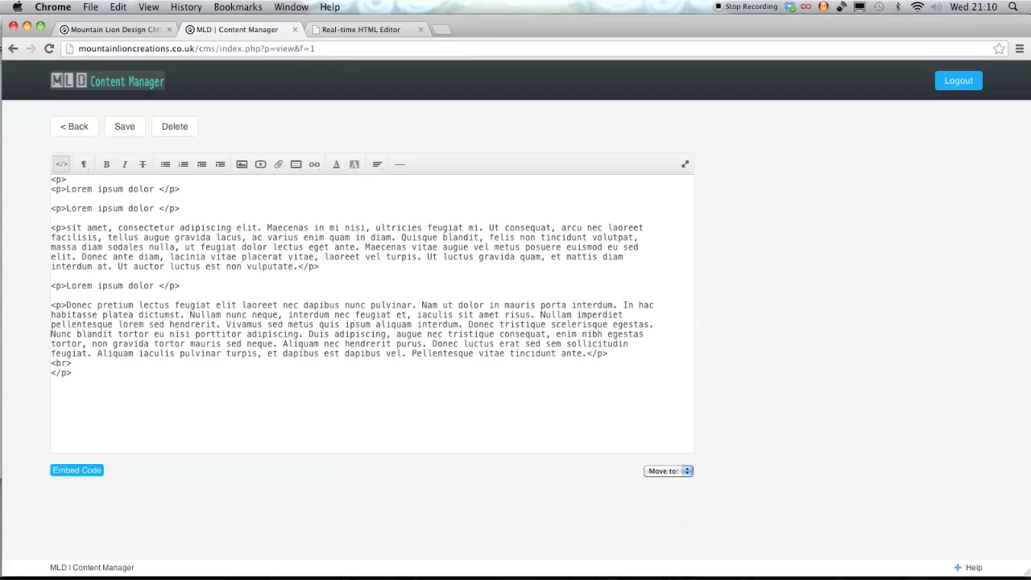
double_click(64, 178)
type("br")
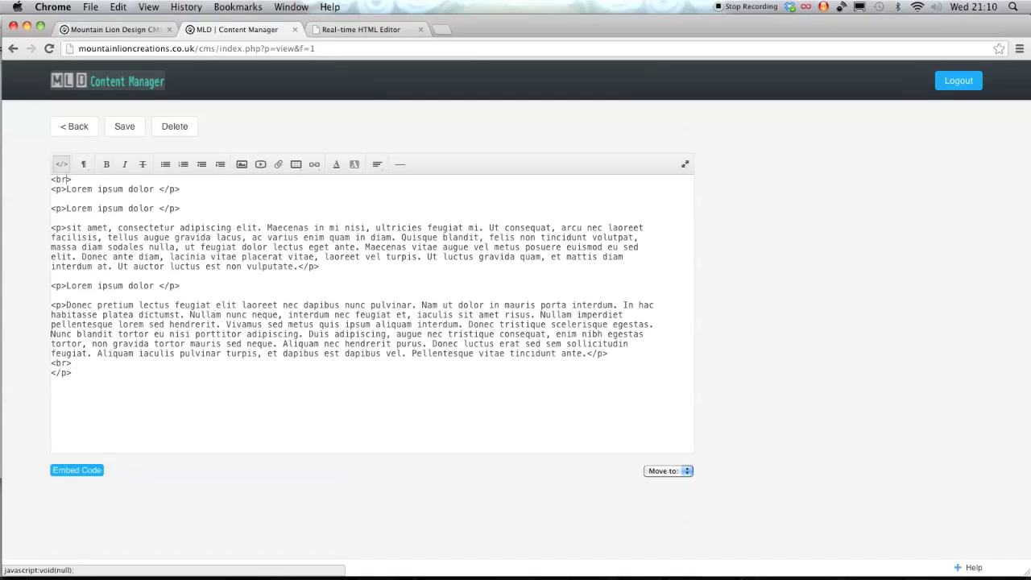
left_click(61, 164)
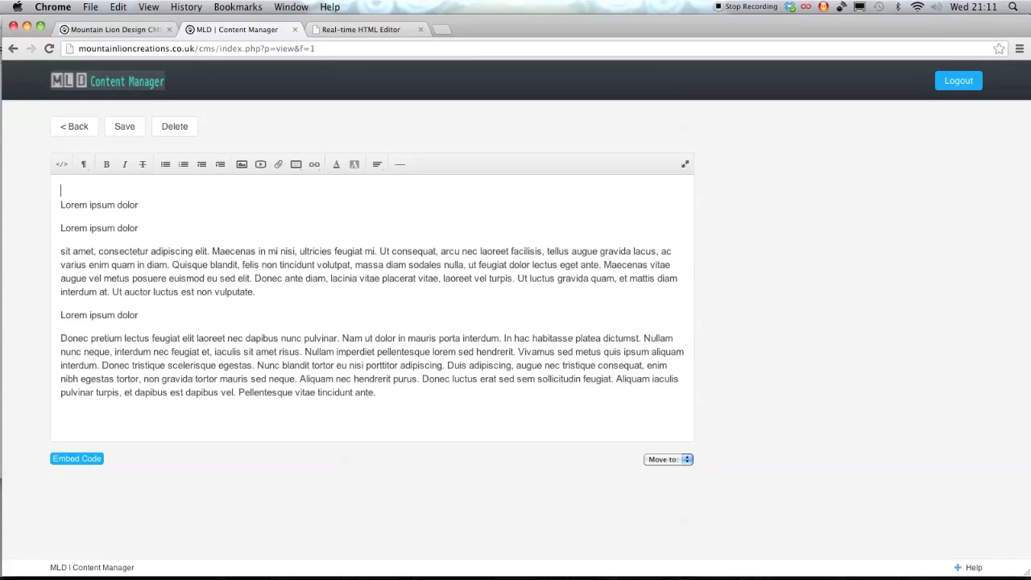
Step: Format the first "Lorem ipsum dolor" line as Header 1
key("shift+Left")
key("shift+Left")
key("shift+Left")
key("shift+Left")
key("shift+Left")
key("shift+Left")
key("shift+Left")
key("shift+Left")
key("shift+Left")
key("shift+Left")
key("shift+Left")
key("shift+Left")
key("shift+Left")
key("shift+Left")
key("shift+Left")
key("shift+Left")
key("shift+Left")
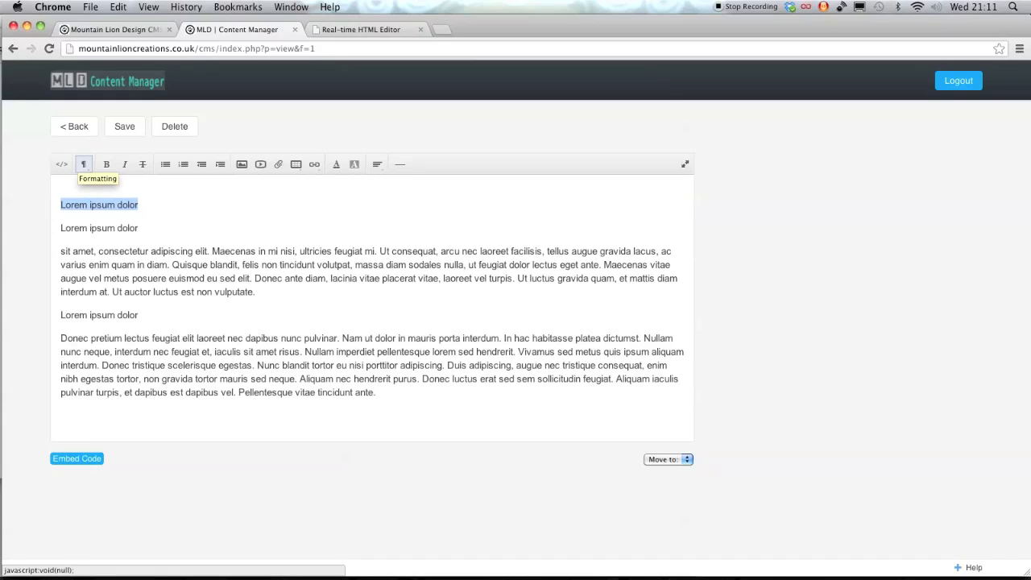
left_click(83, 164)
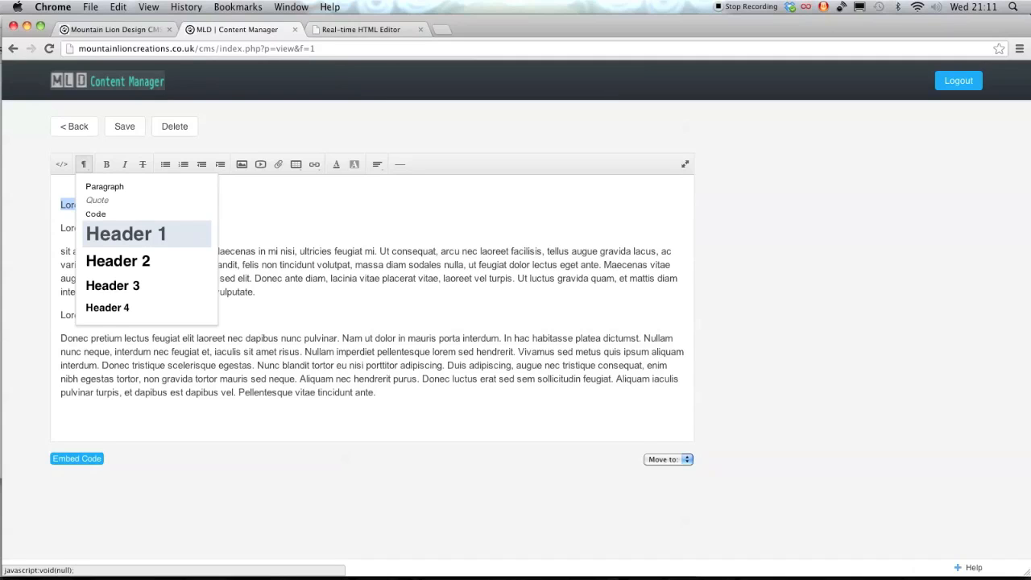
left_click(126, 234)
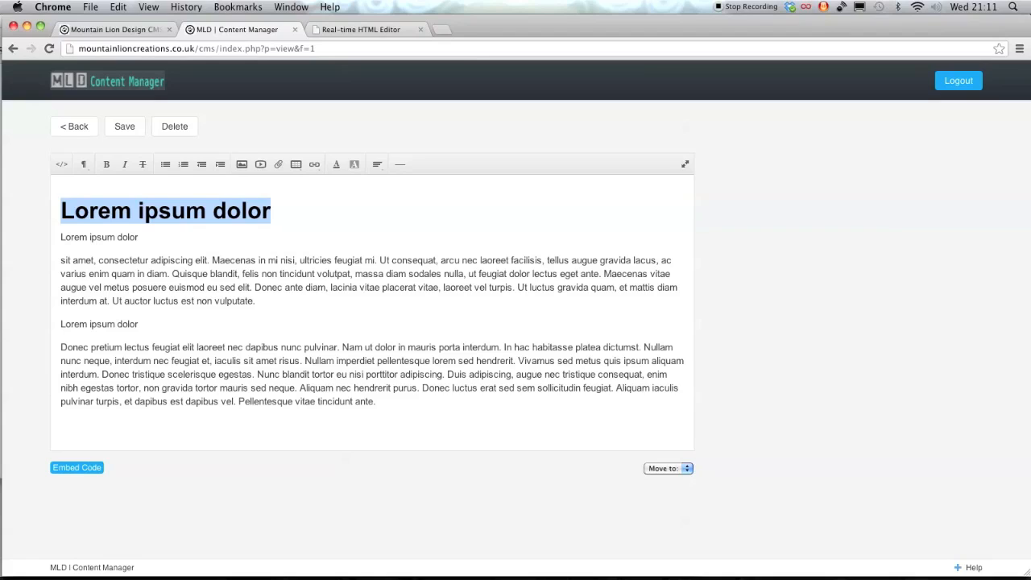
Step: Format the second "Lorem ipsum dolor" line, directly below the main heading, as Header 2
left_click(139, 237)
left_click_drag(138, 237, 60, 236)
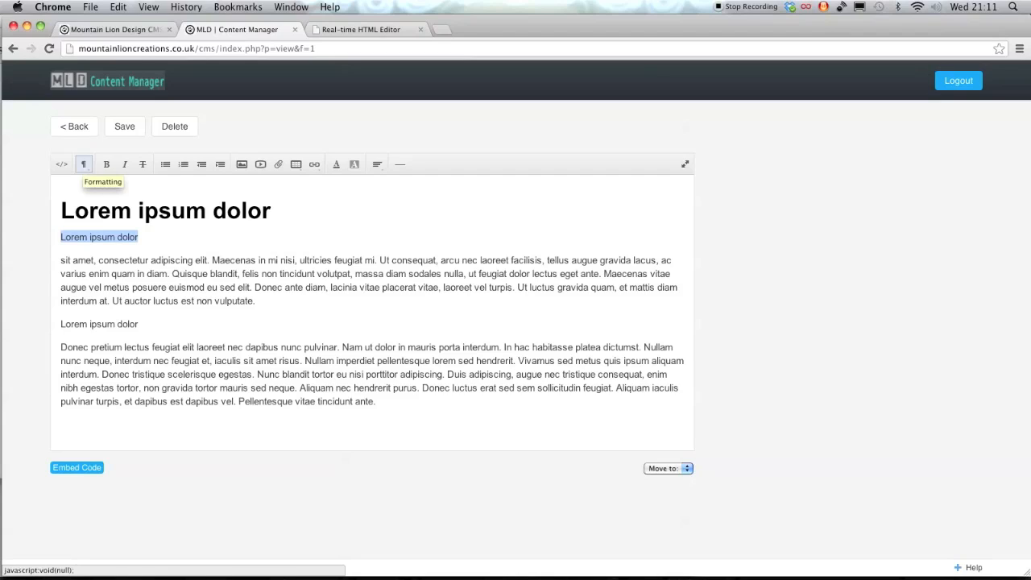
left_click(83, 163)
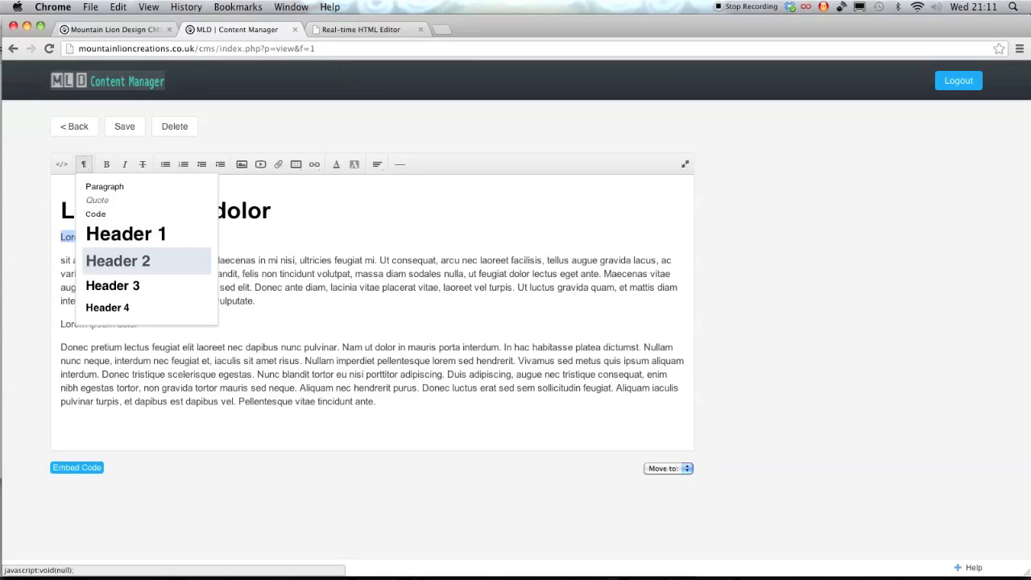
left_click(117, 260)
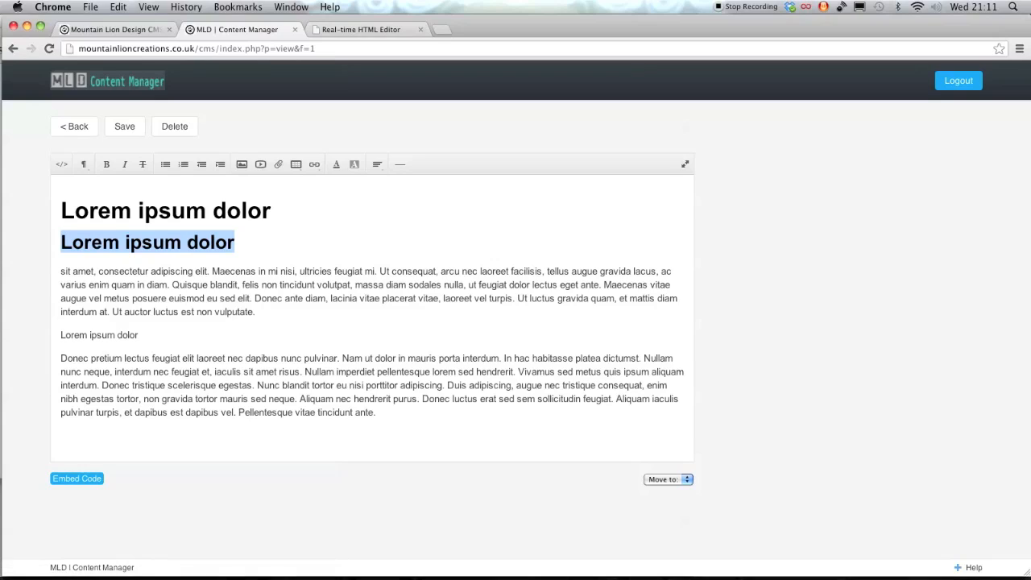
Step: Format the "Lorem ipsum dolor" line between the two body paragraphs as Header 3
left_click_drag(139, 335, 59, 335)
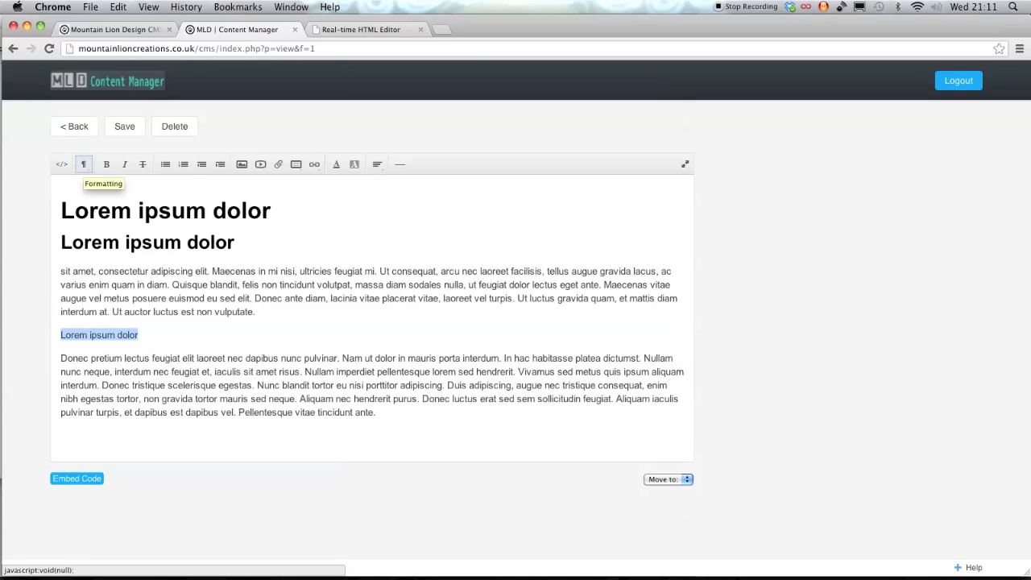
left_click(83, 164)
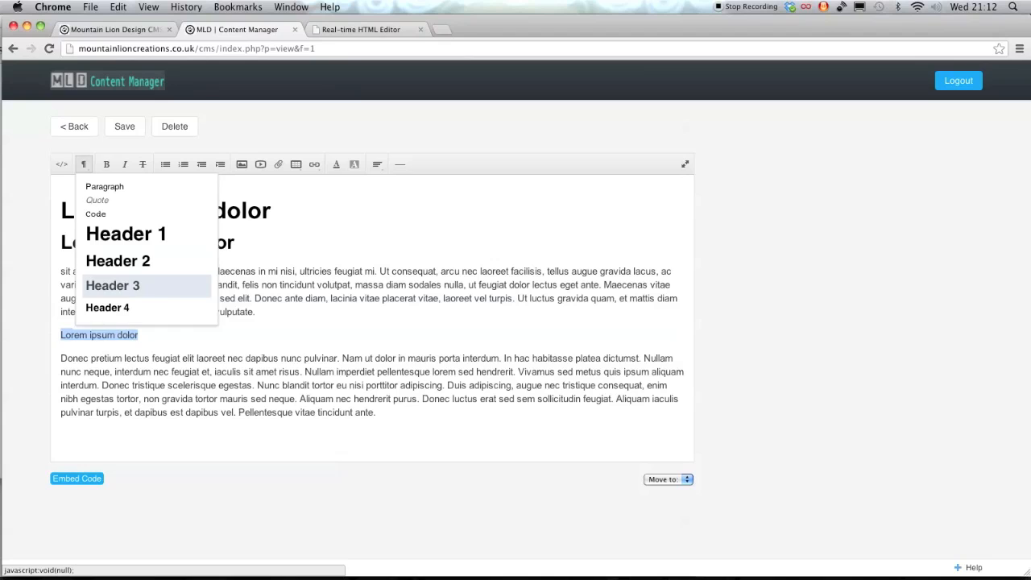
left_click(112, 285)
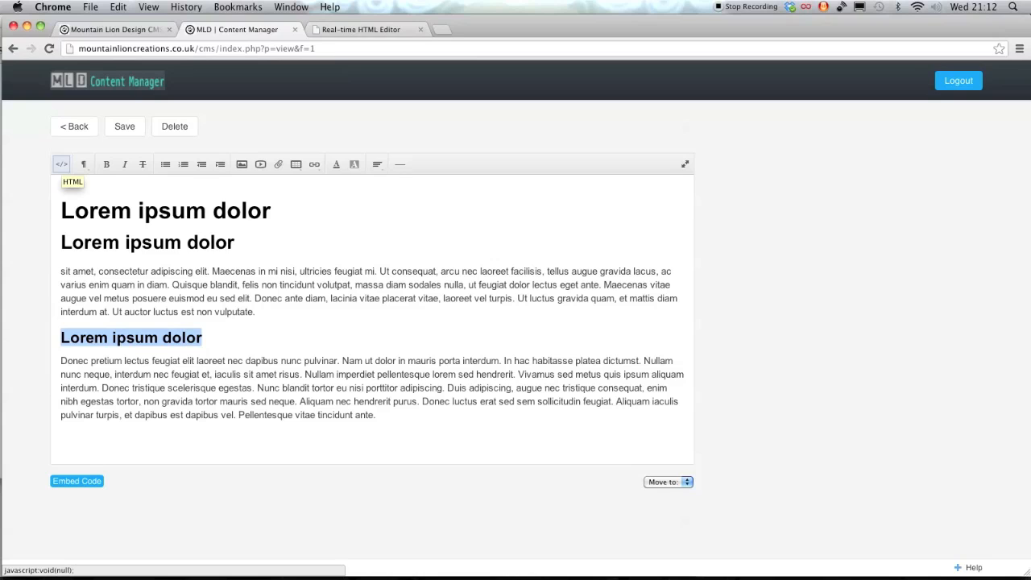
Step: Examine the heading tags in the About block's HTML source and compare them with the visual view
left_click(61, 163)
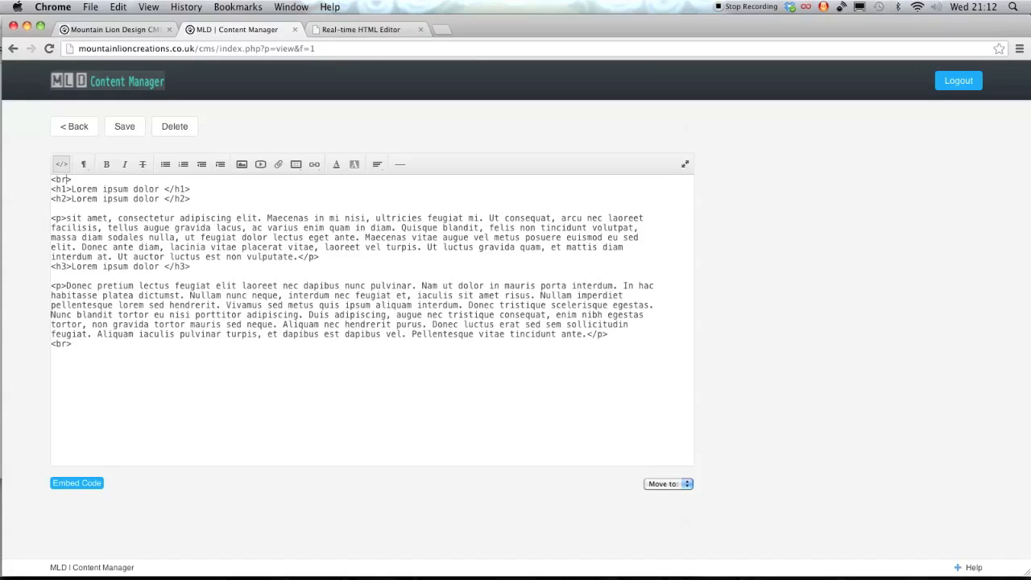
left_click_drag(52, 189, 72, 189)
left_click_drag(72, 199, 51, 199)
left_click_drag(159, 267, 72, 267)
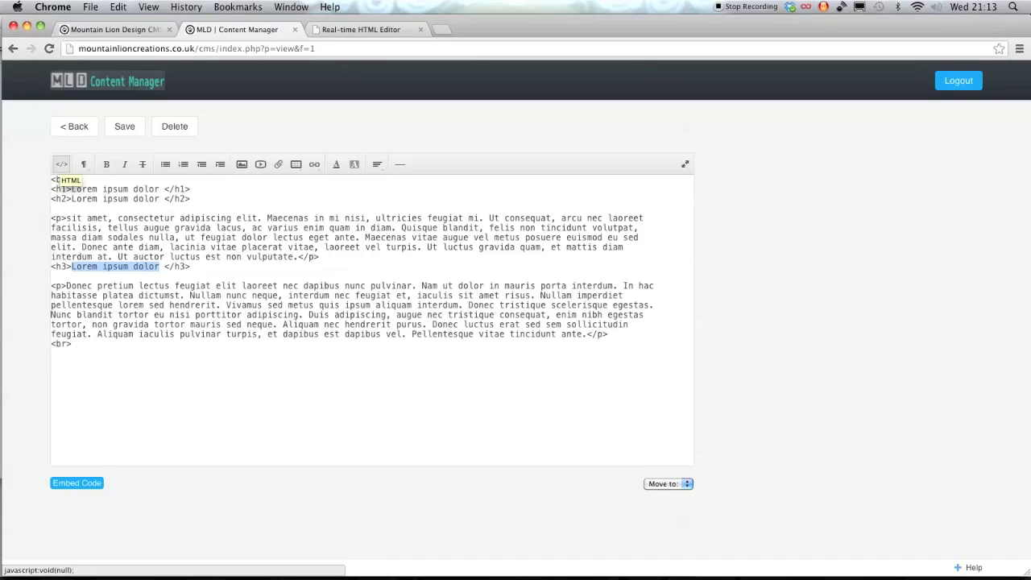
left_click(62, 164)
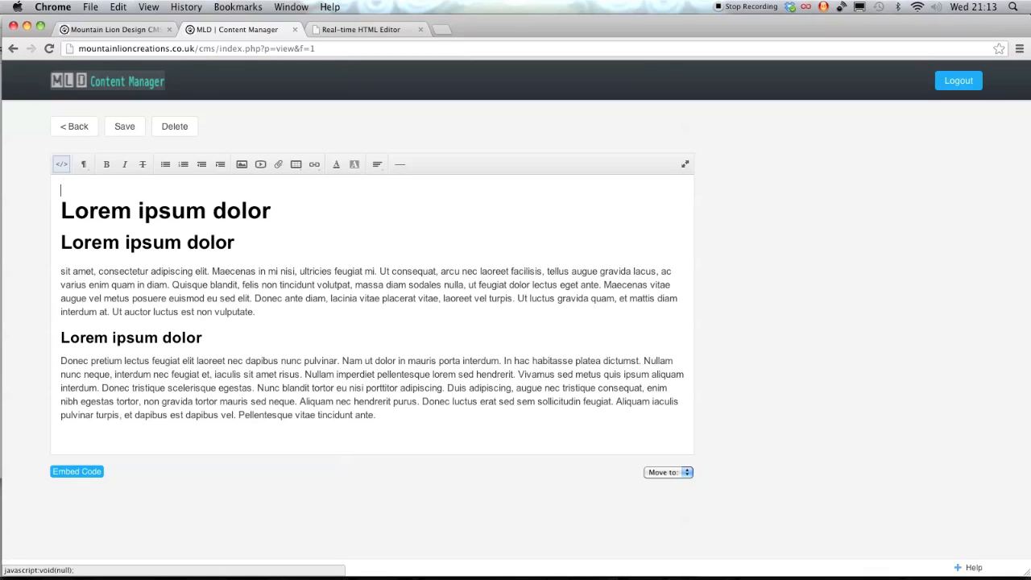
left_click(61, 164)
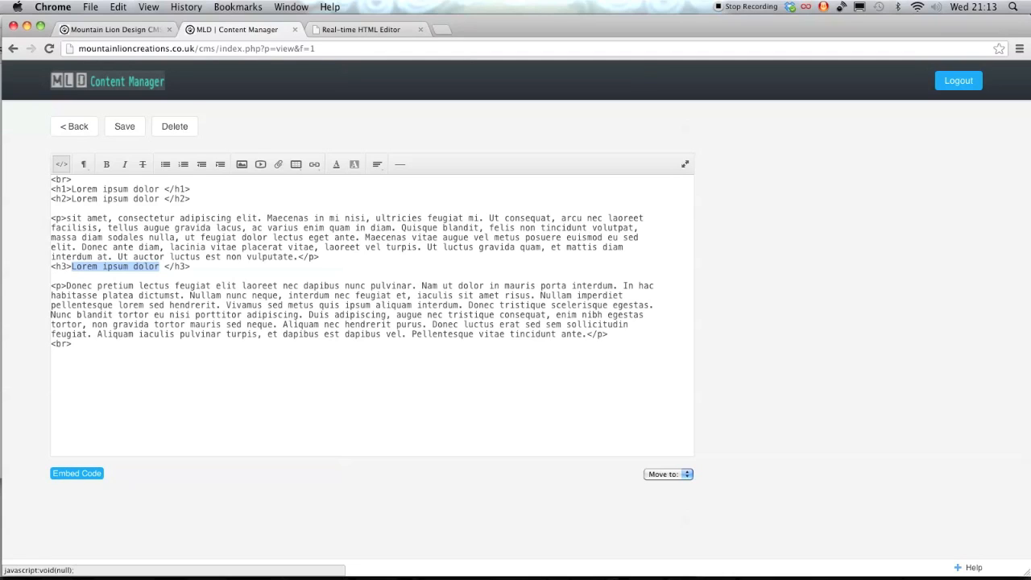
left_click(61, 164)
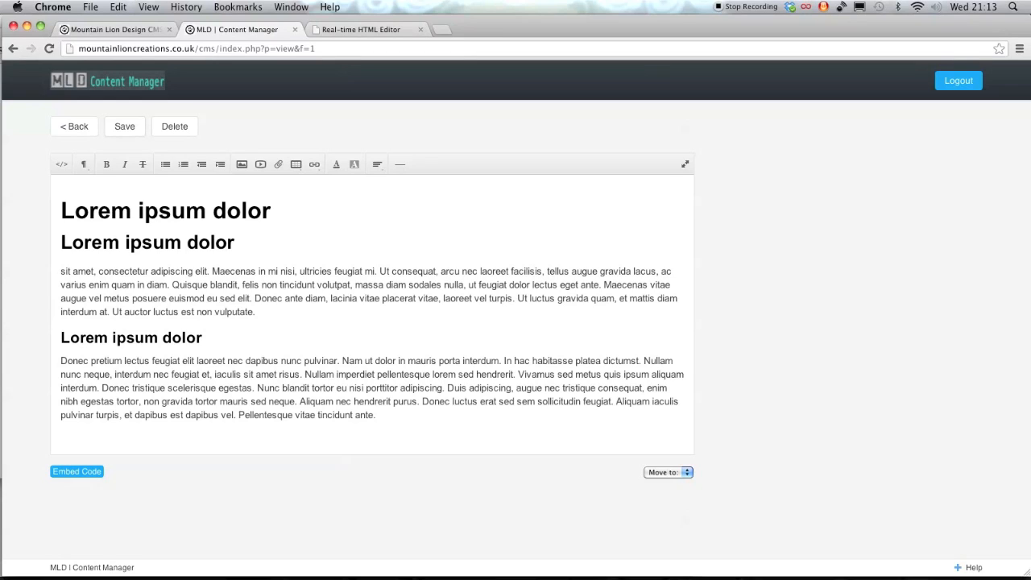
Step: Save the About block, reload the website's About us page, and review the published text
key("super+r")
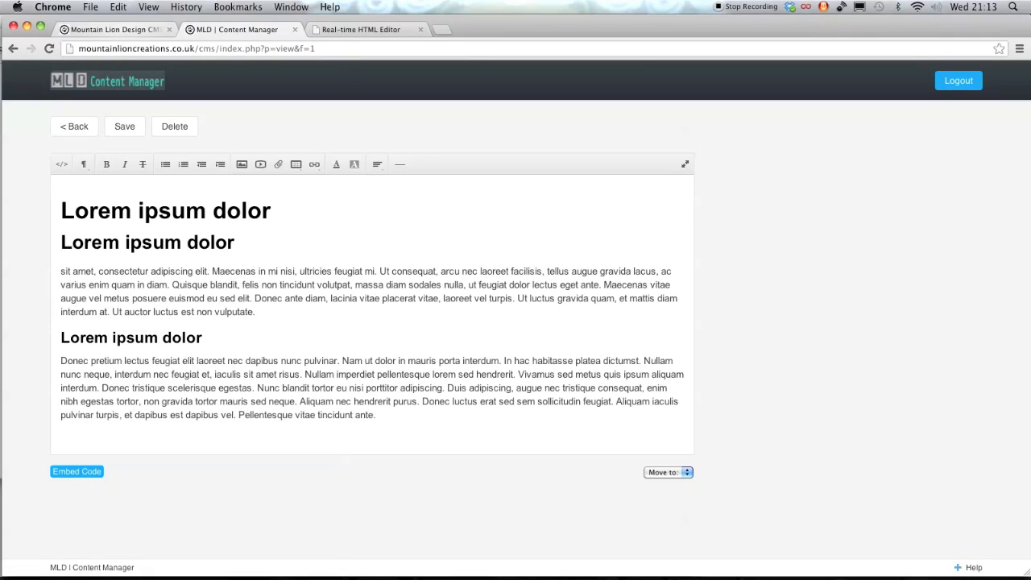
left_click(113, 29)
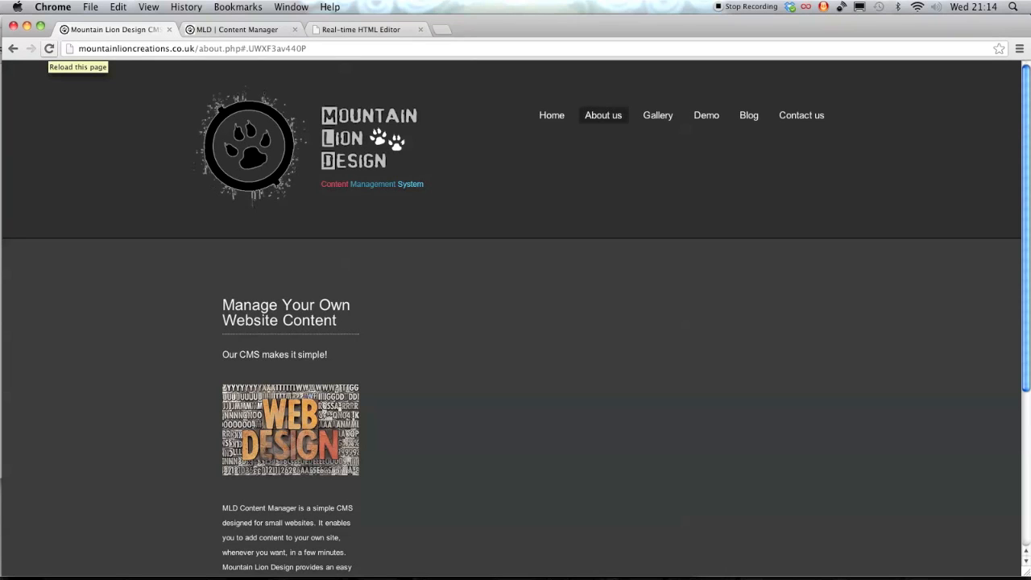
left_click(49, 48)
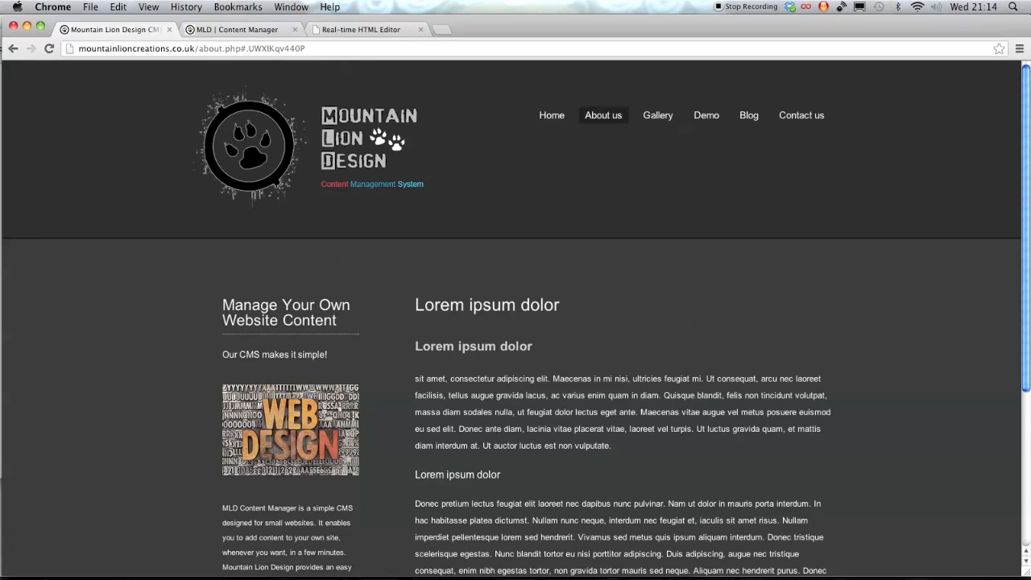
scroll(516, 322, "down", 4)
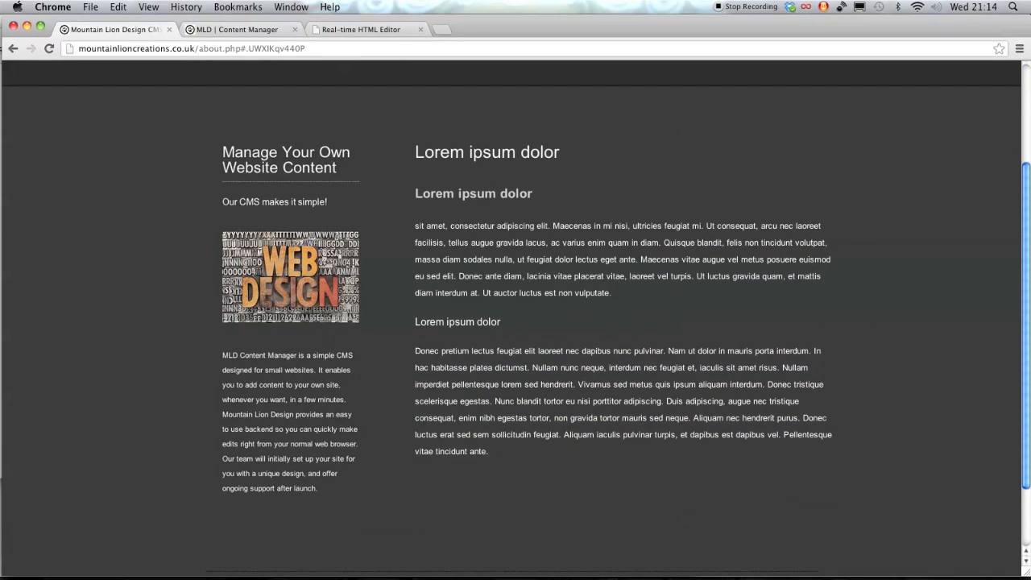
scroll(515, 322, "up", 3)
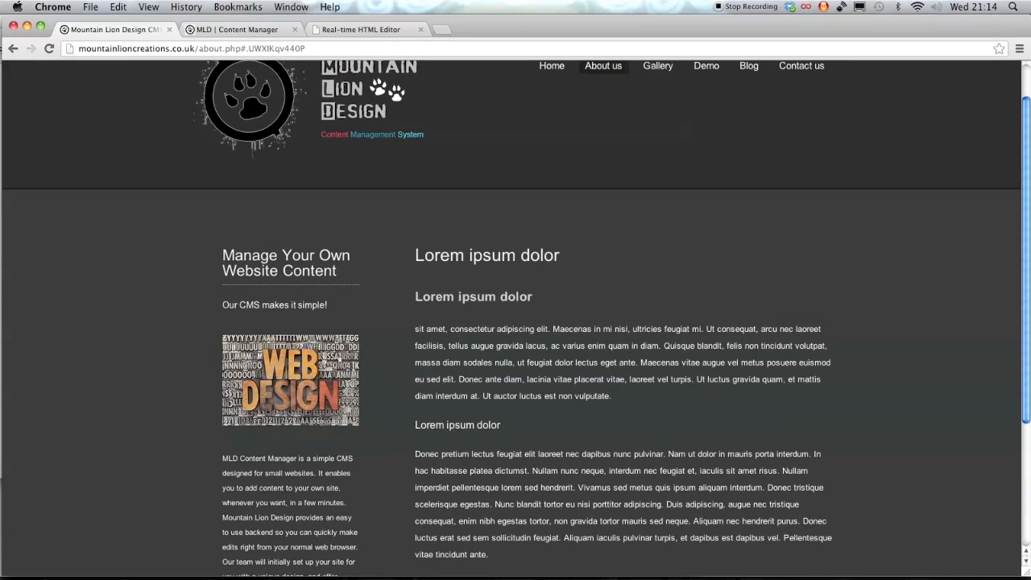
Step: Examine the three "Lorem ipsum dolor" headings and the first body paragraph on the published About us page
scroll(516, 322, "up", 1)
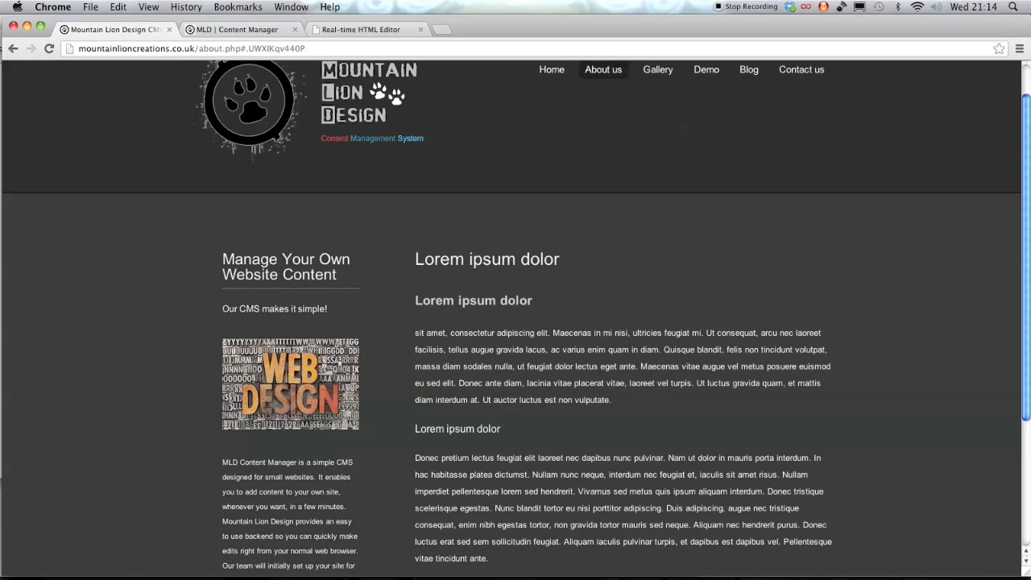
triple_click(487, 260)
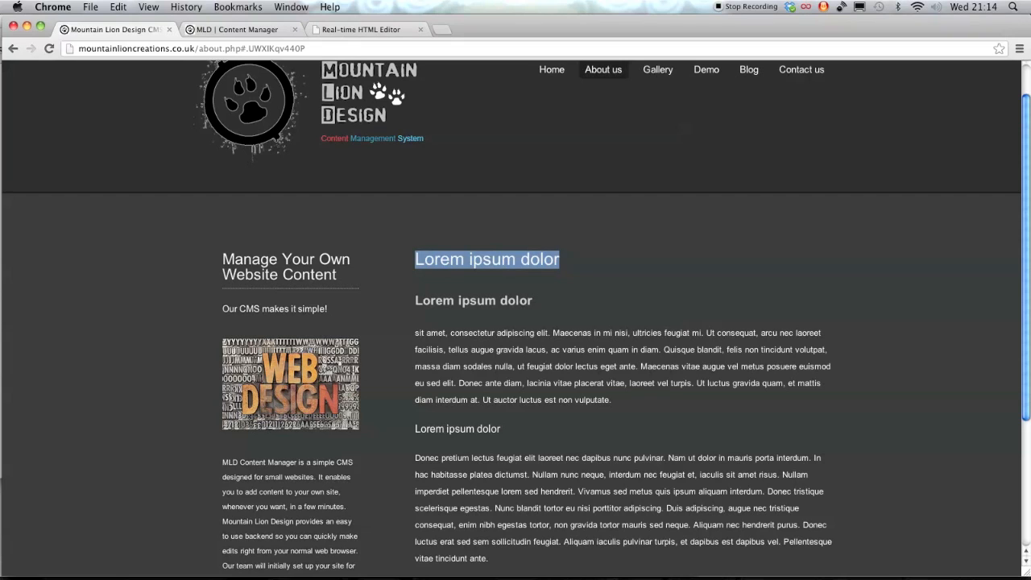
triple_click(516, 300)
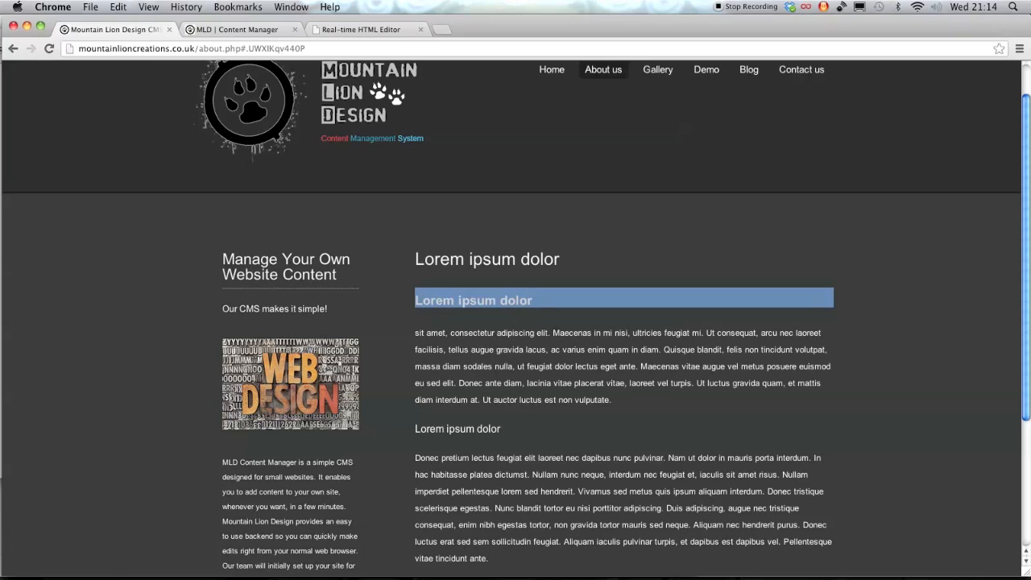
triple_click(489, 428)
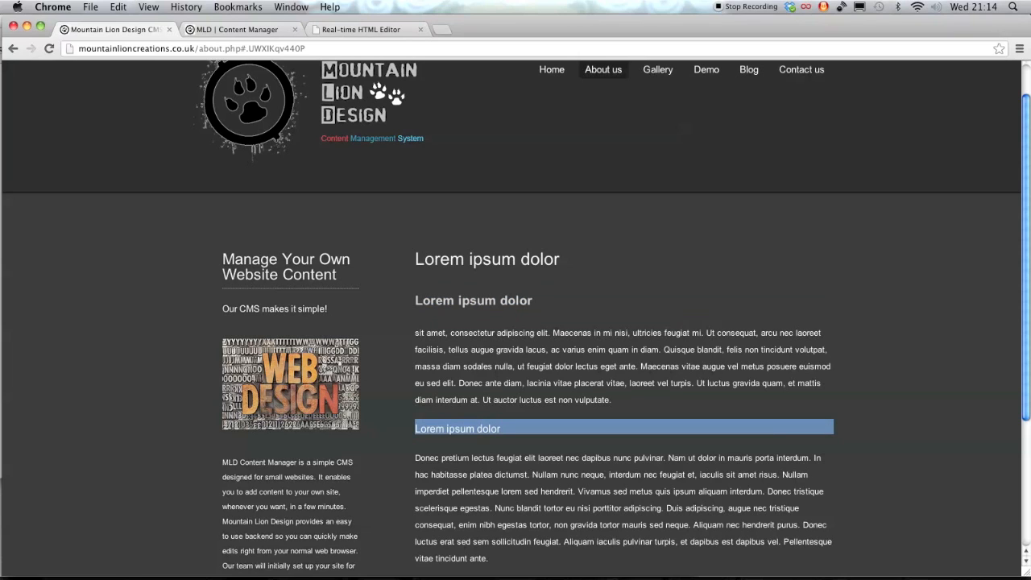
triple_click(508, 333)
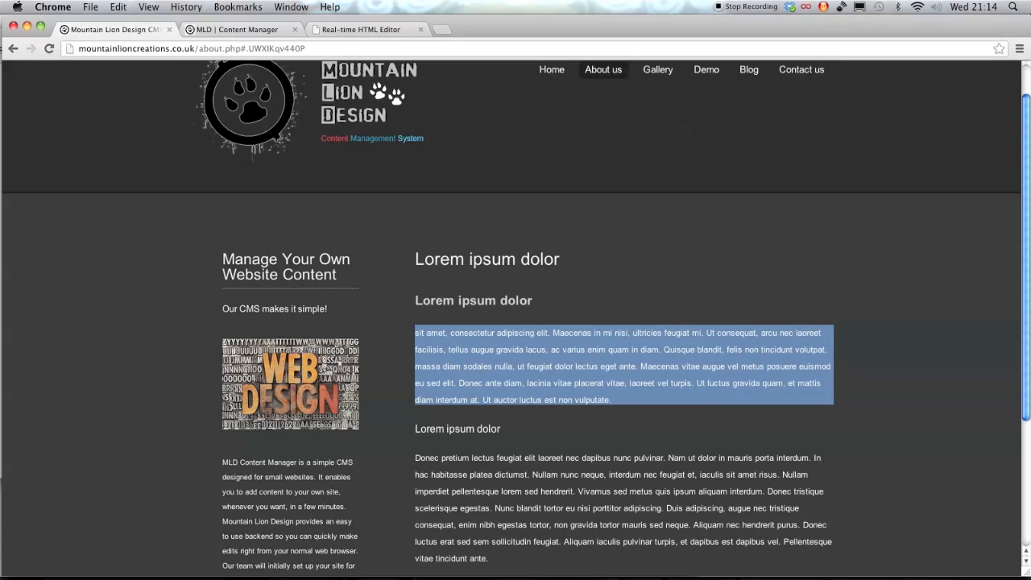
left_click(516, 367)
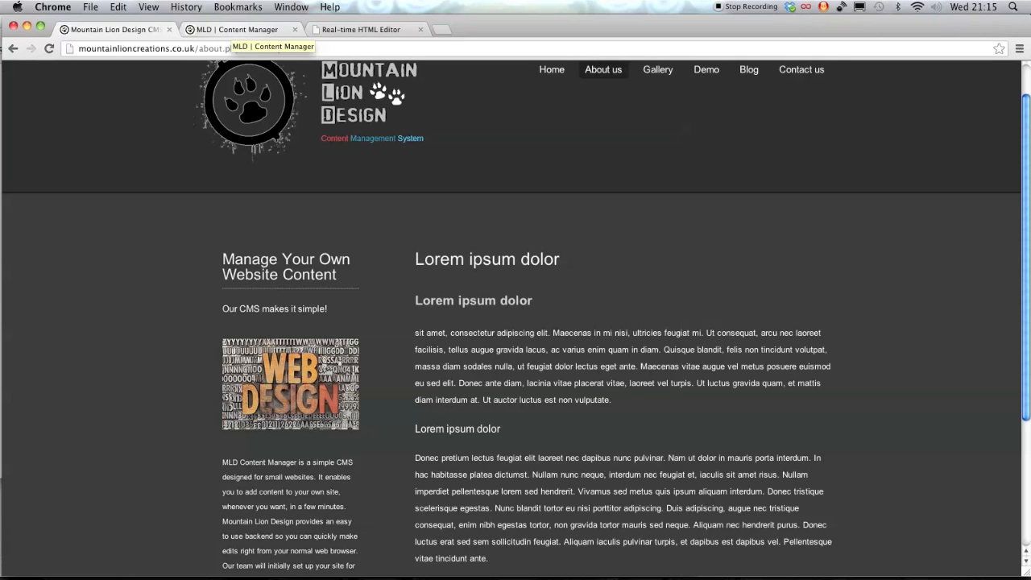
Step: In the content manager's About block, make "feugiat" in the first body paragraph bold and italicize the whole last paragraph
left_click(237, 29)
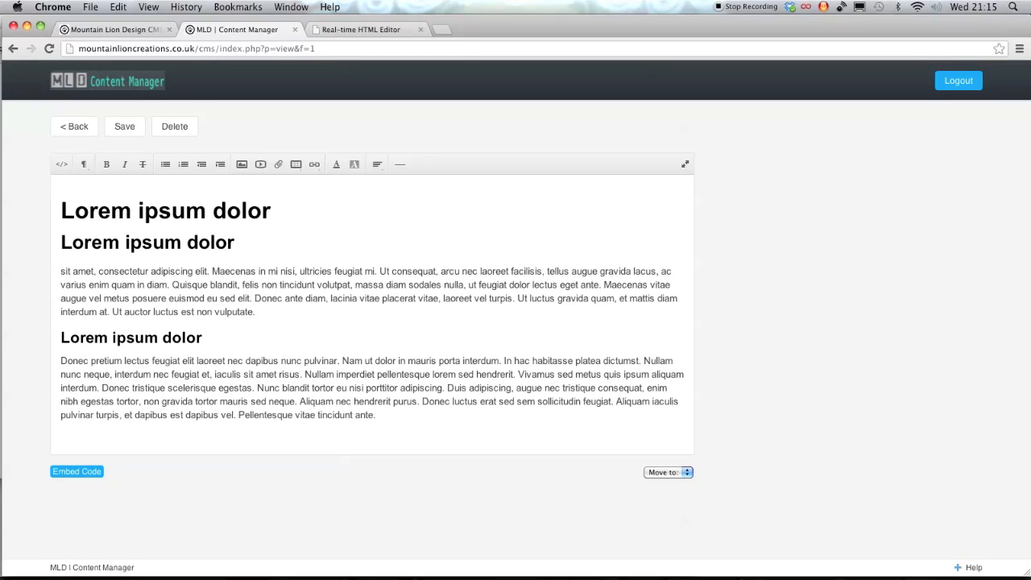
double_click(348, 272)
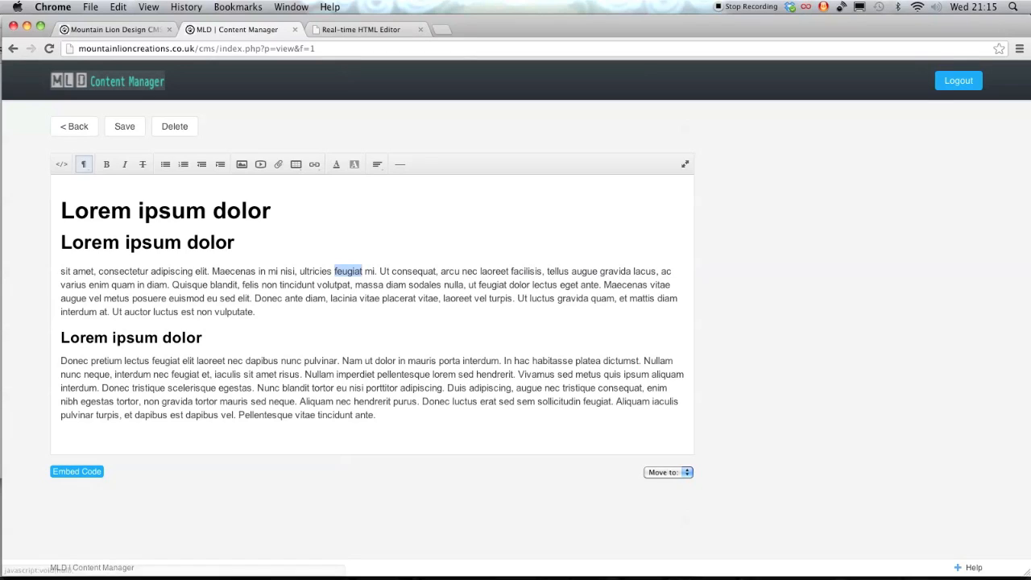
left_click(105, 164)
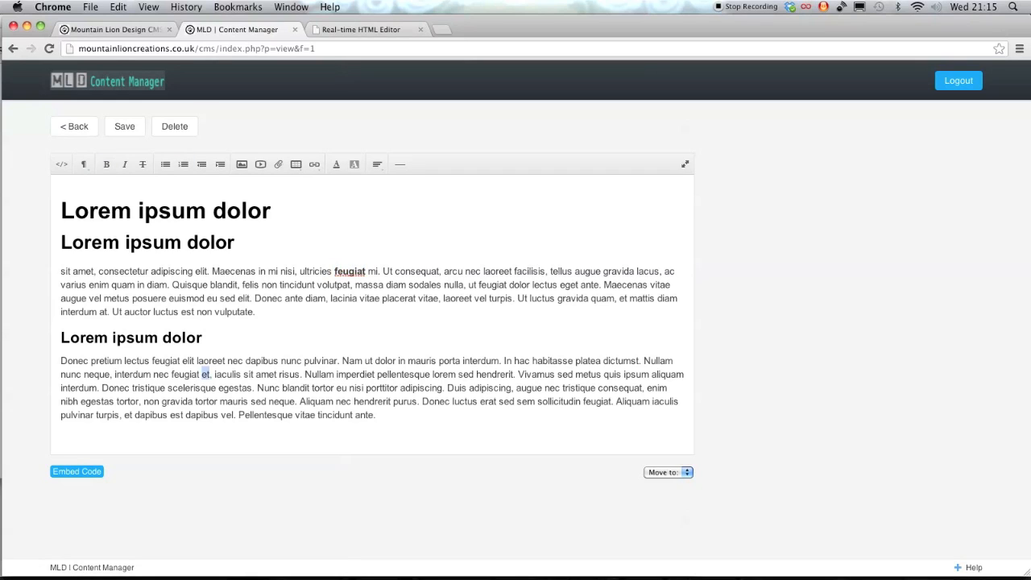
triple_click(224, 365)
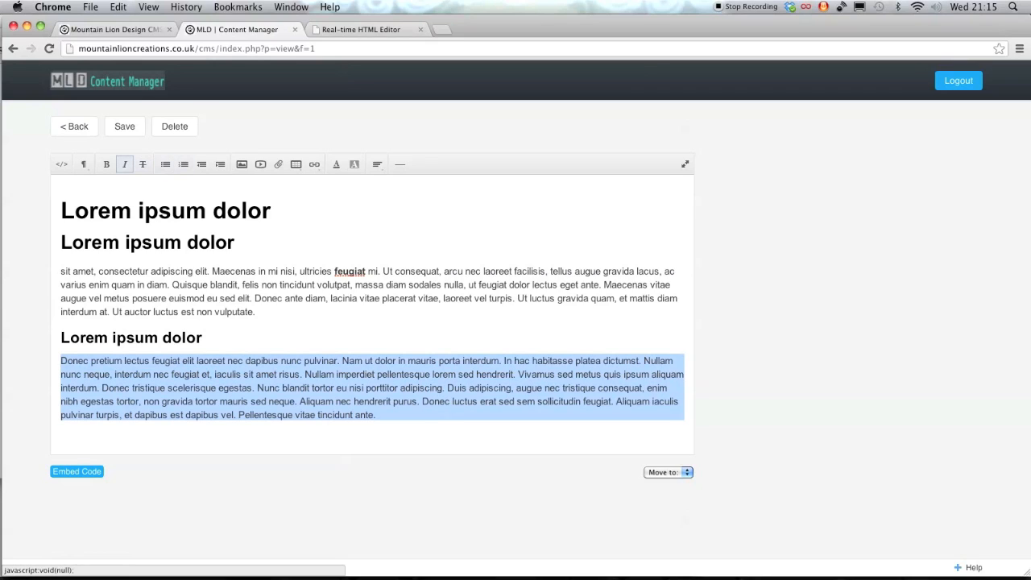
left_click(125, 165)
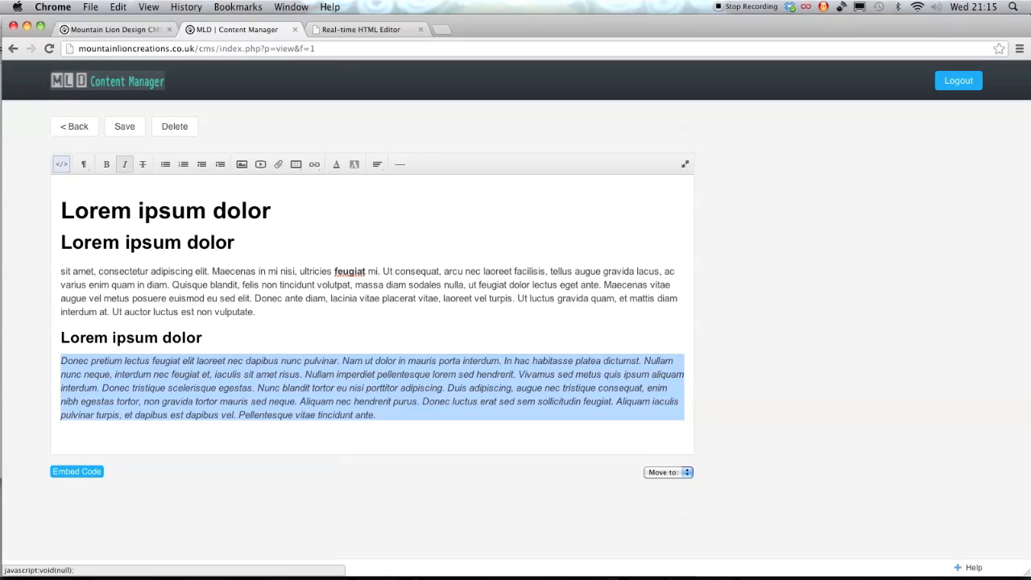
Step: Examine the bold tags around "feugiat" and the italic tags around the last paragraph in the HTML source, then return to the visual view
left_click(61, 164)
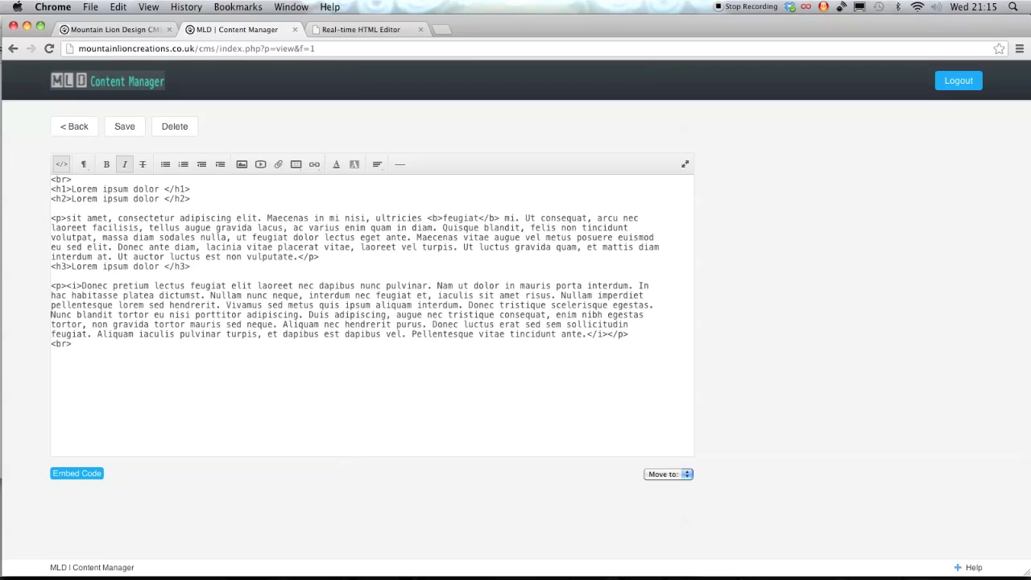
double_click(460, 218)
triple_click(354, 310)
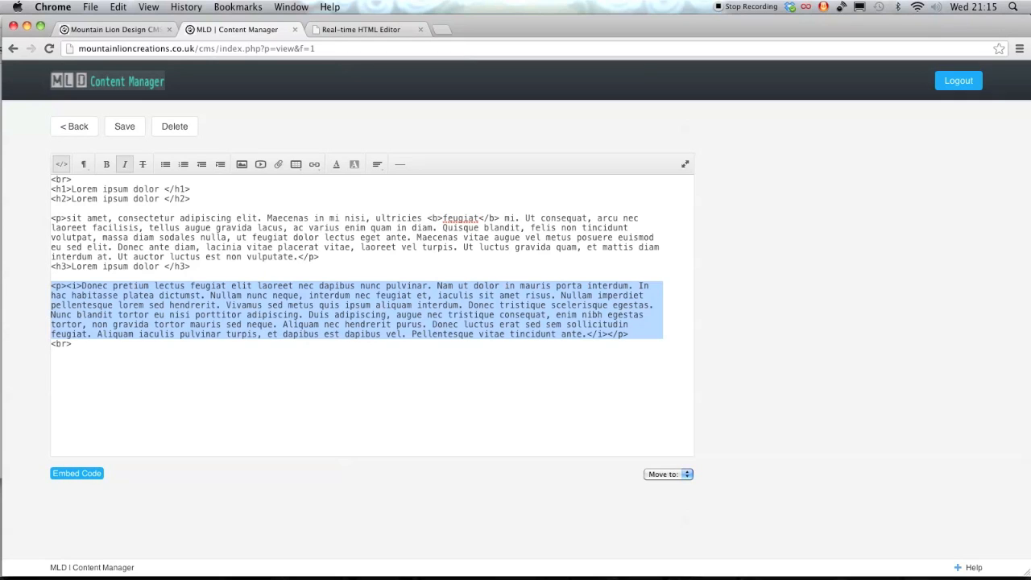
left_click(82, 286)
key("shift+Left")
key("shift+Left")
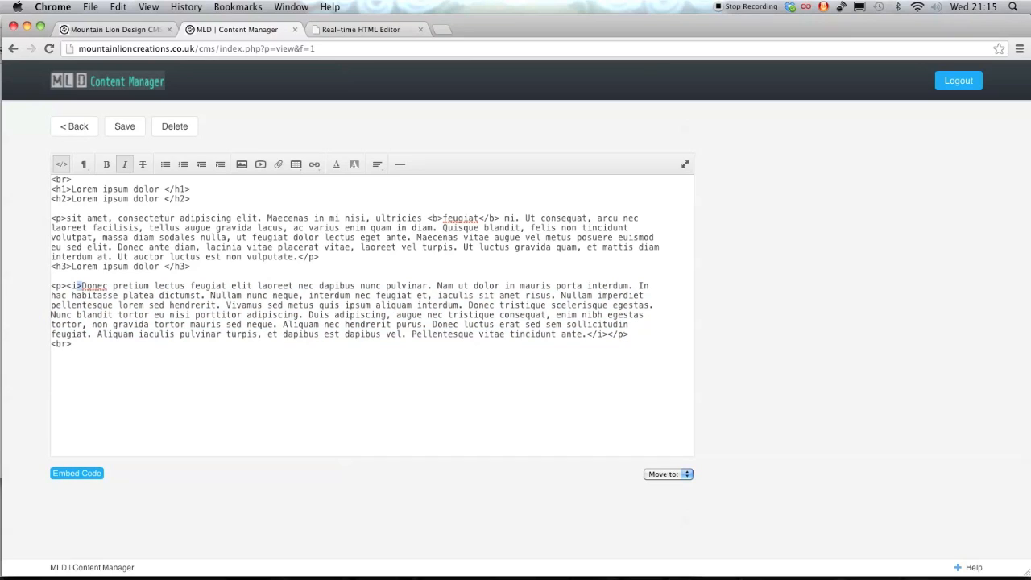
key("shift+Left")
left_click(612, 334)
key("shift+Left")
key("shift+Left")
key("shift+Left")
key("shift+Left")
key("shift+Left")
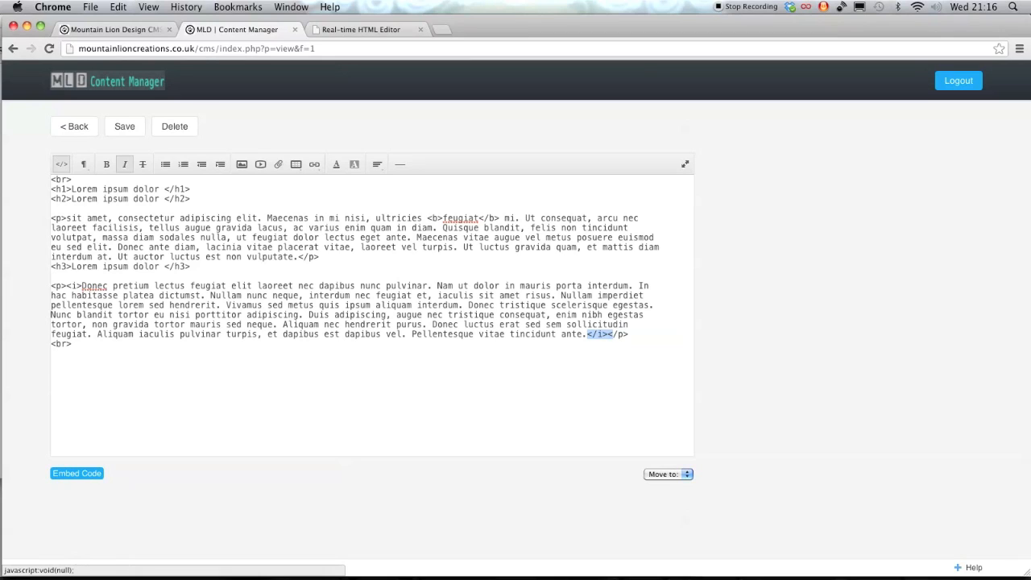
left_click(61, 165)
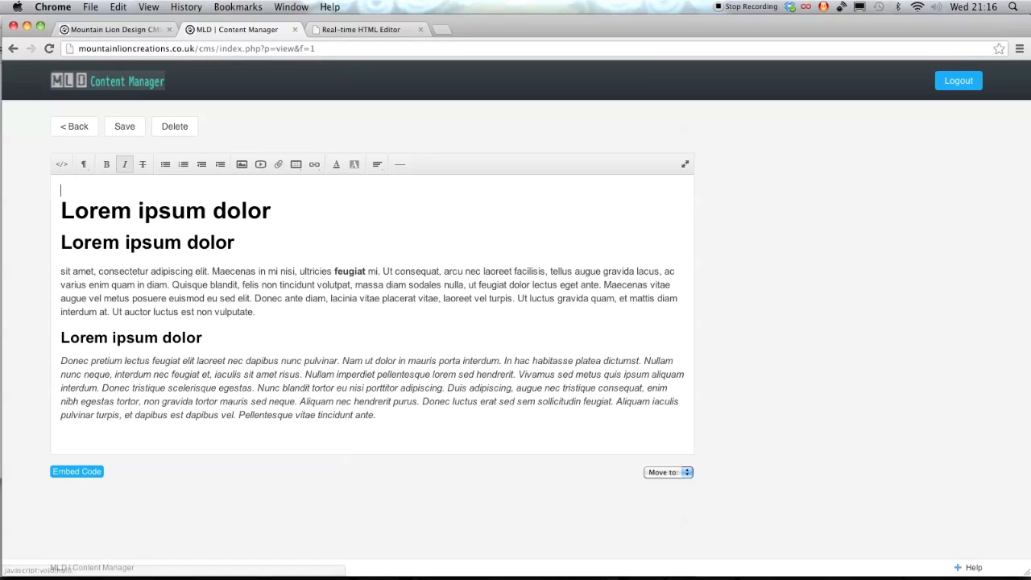
Step: Save the About block and reload the website's About us page to check the bold and italic text
left_click(125, 127)
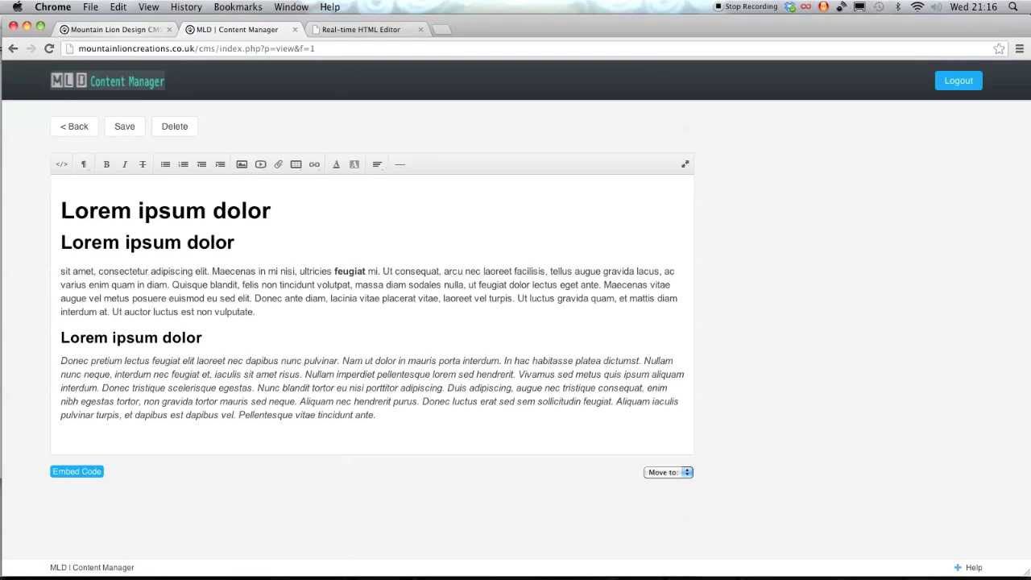
left_click(116, 29)
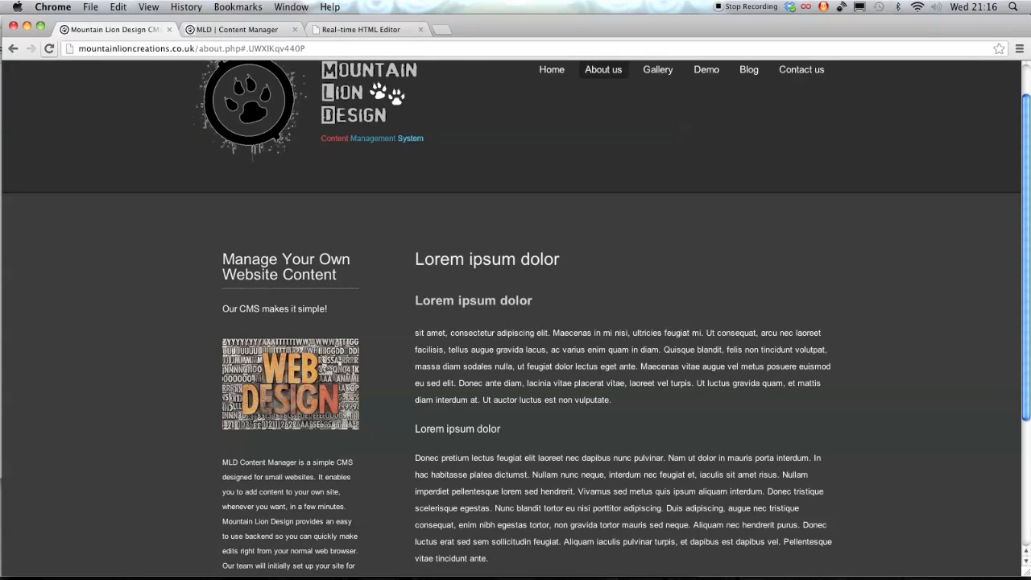
left_click(49, 48)
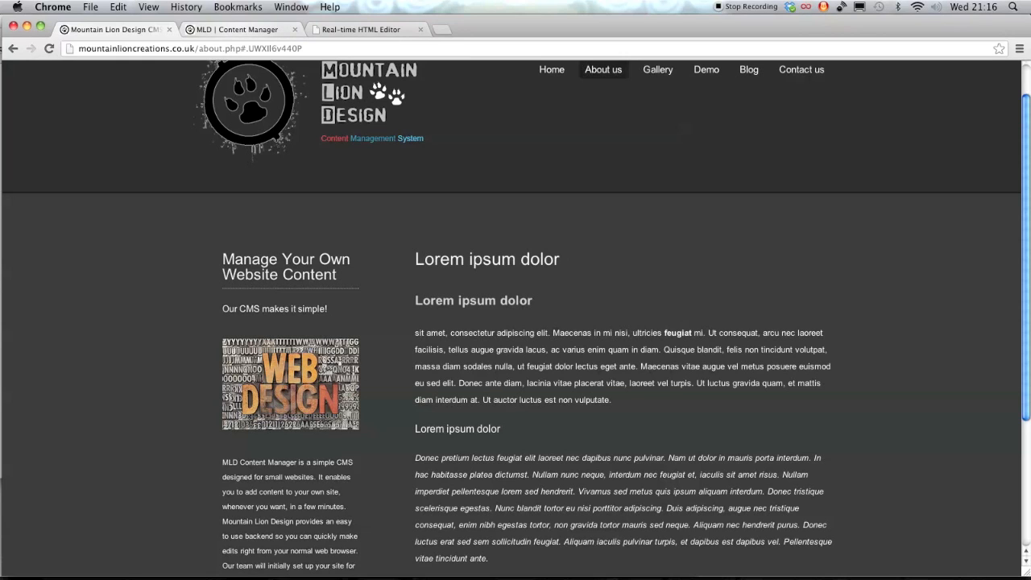
Step: Upload demo pic.jpg from the MacMini folder and insert it into the About block above the first body paragraph
left_click(236, 29)
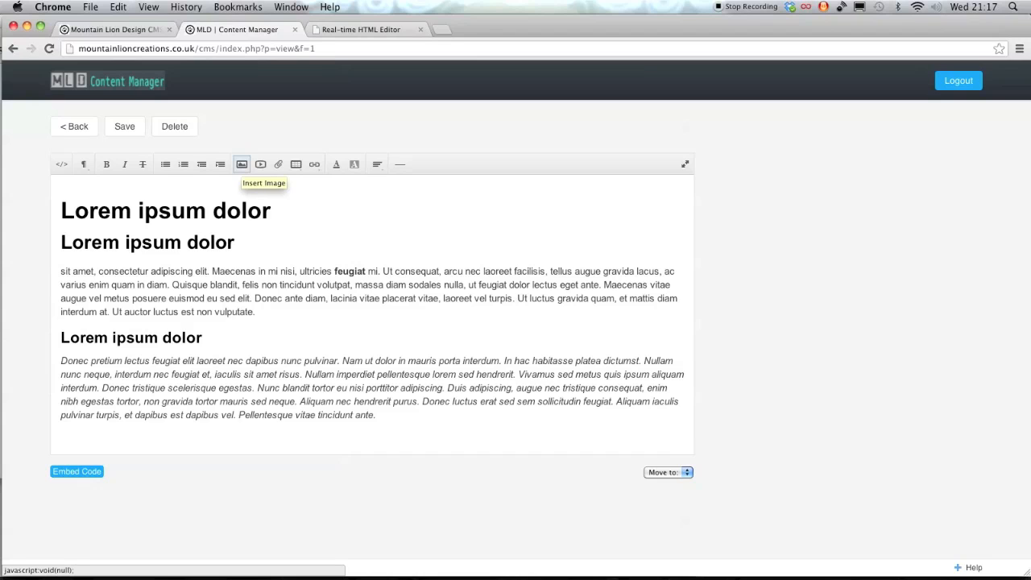
left_click(242, 164)
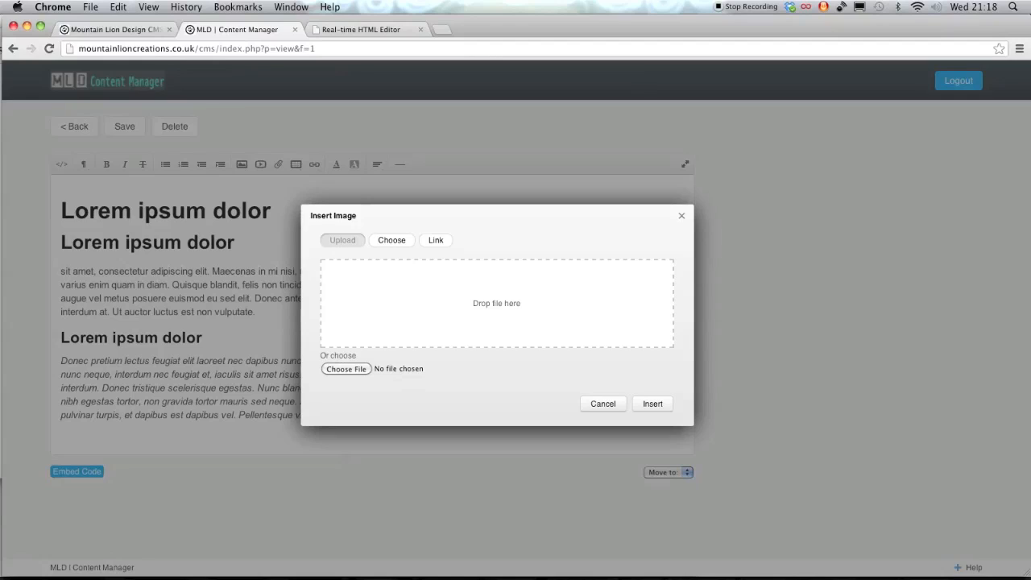
left_click(391, 240)
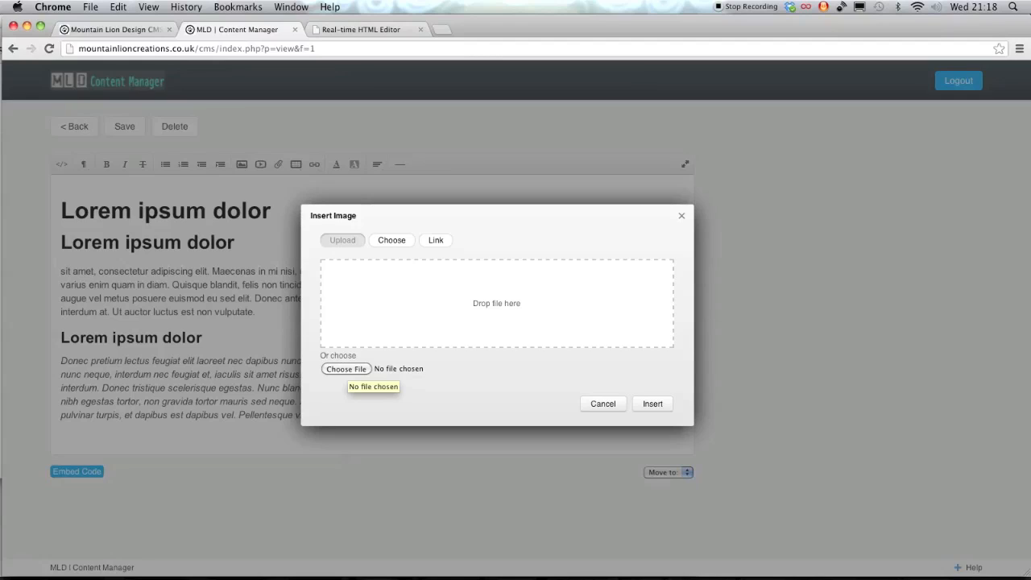
left_click(346, 369)
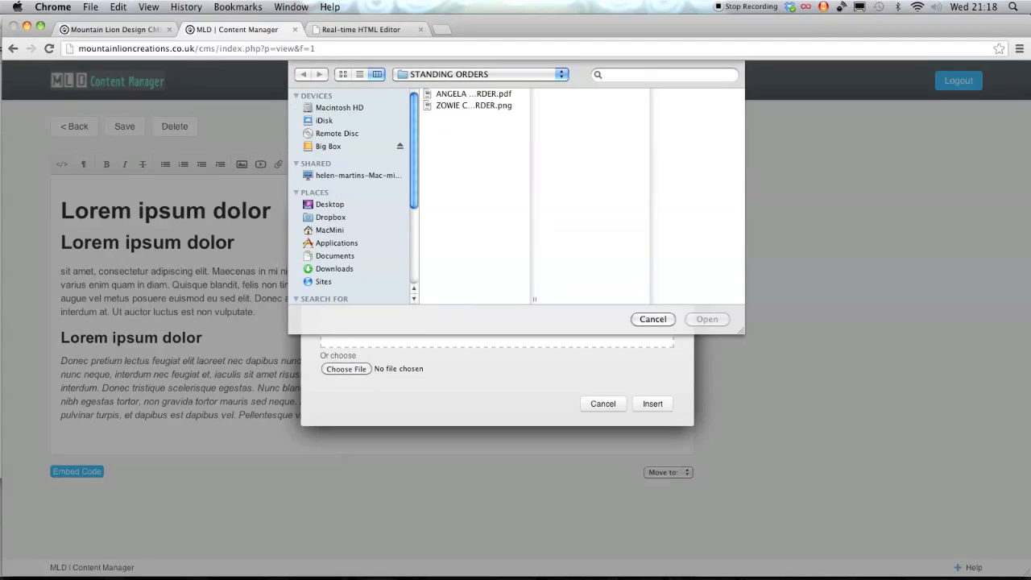
left_click(329, 230)
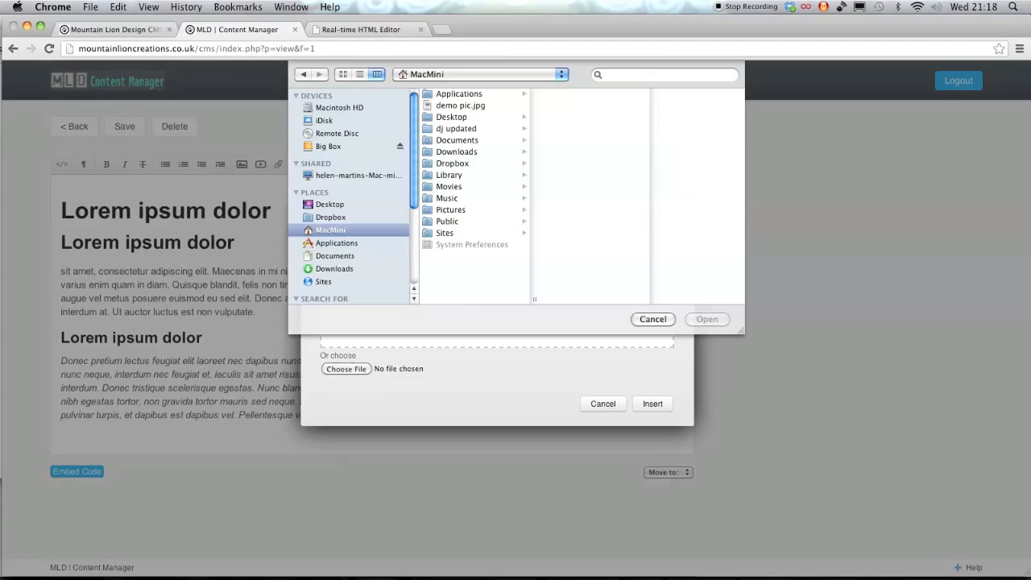
left_click(460, 106)
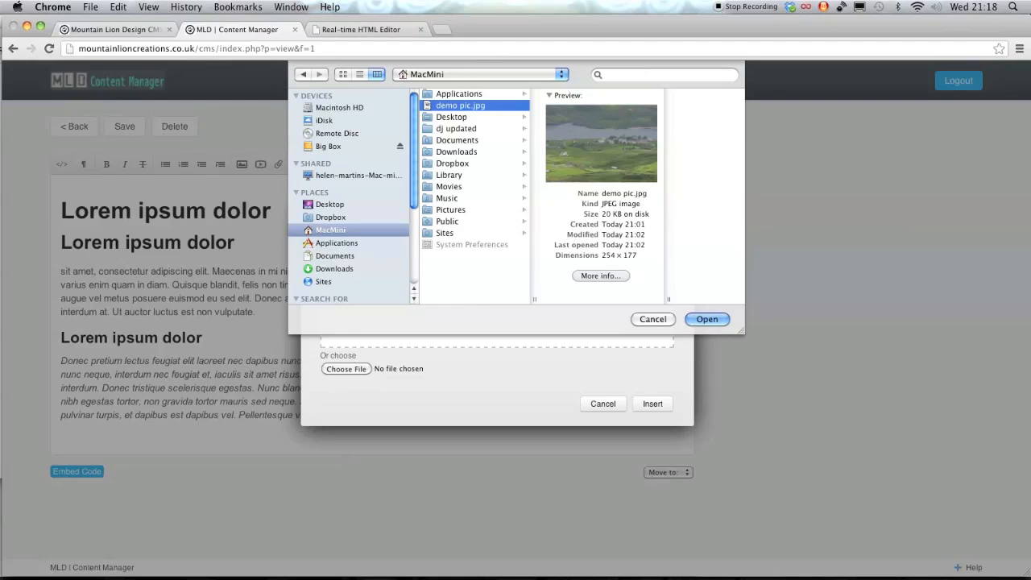
key("Return")
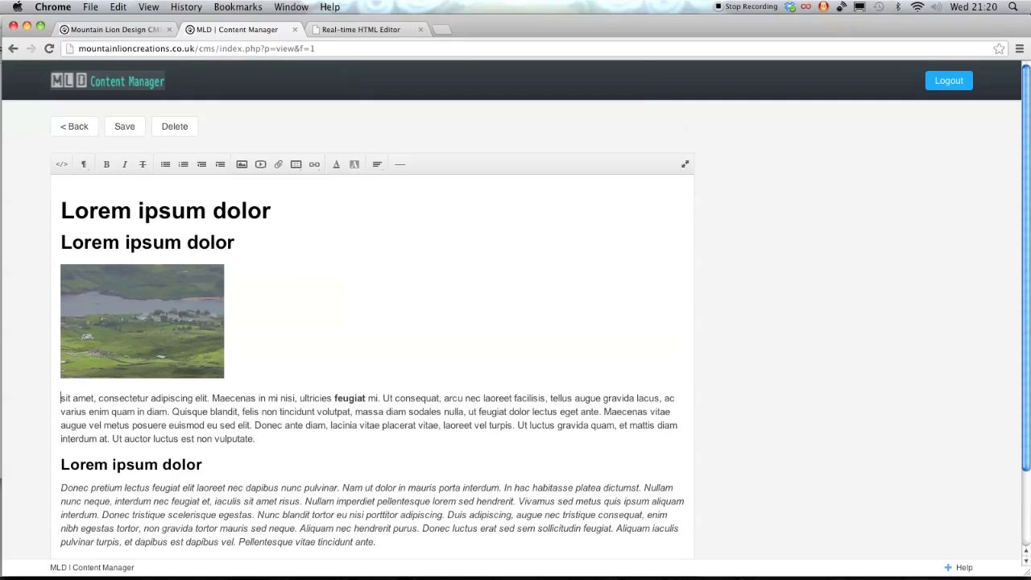
Step: Set the inserted landscape image's position to Left so that the text wraps around it
left_click(143, 321)
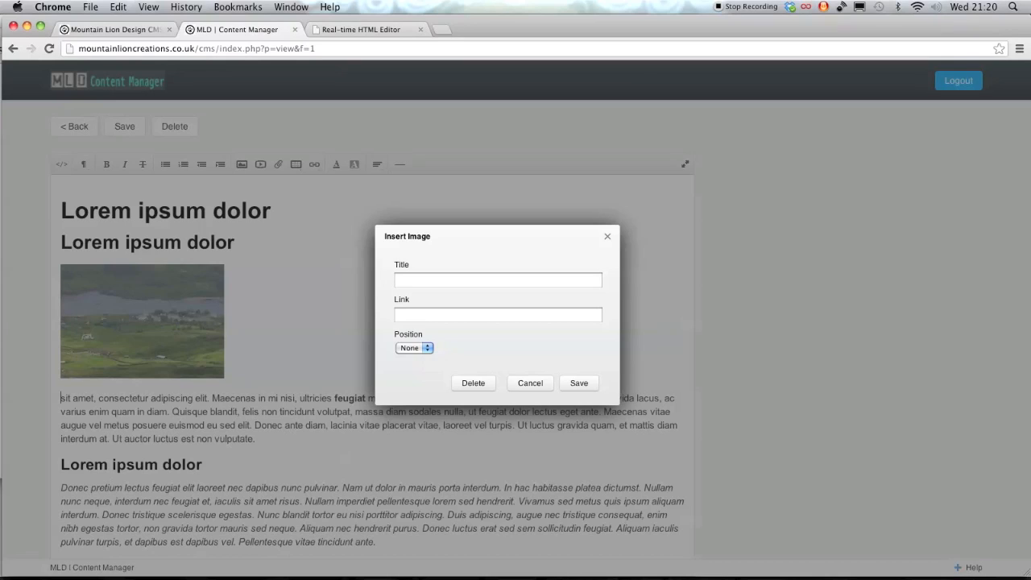
left_click(414, 347)
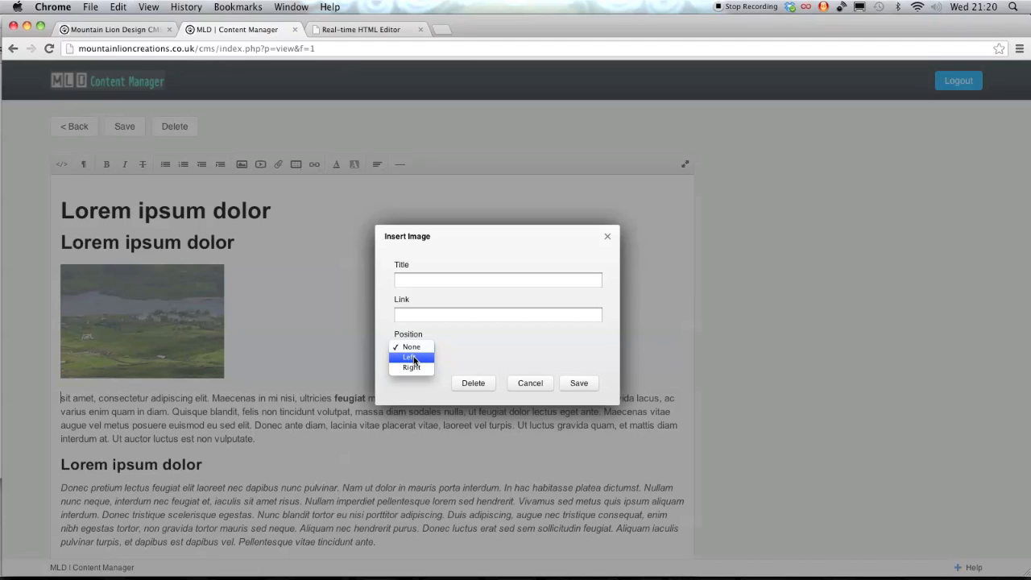
left_click(414, 358)
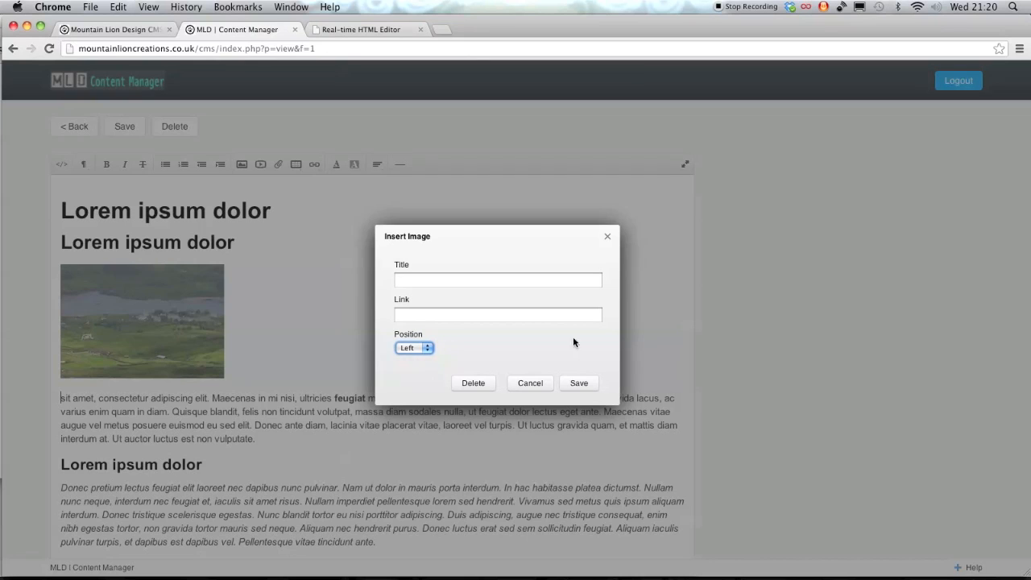
left_click(577, 384)
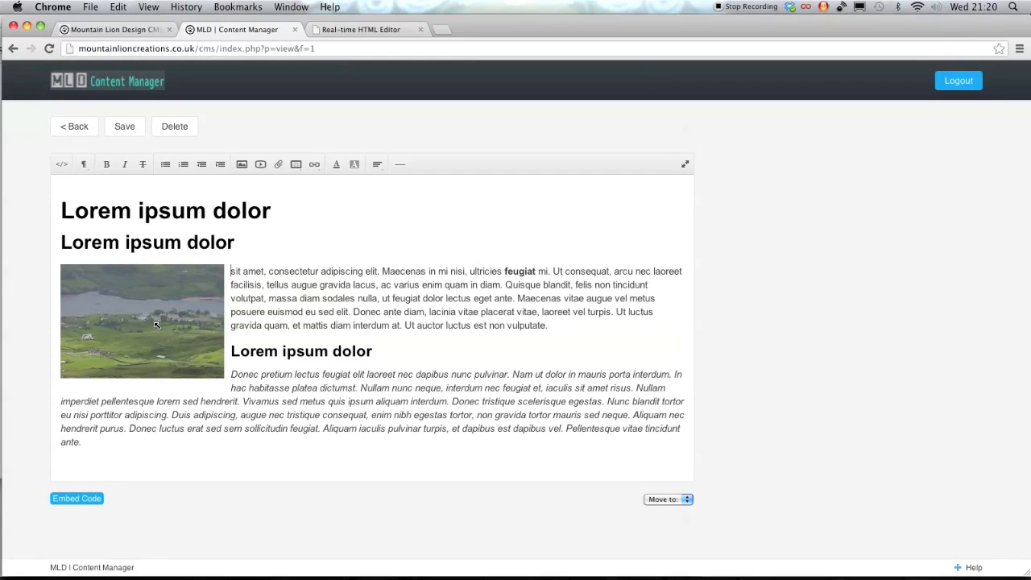
Step: Save the About block with its image and reload the website's About us page to check the layout
left_click(123, 126)
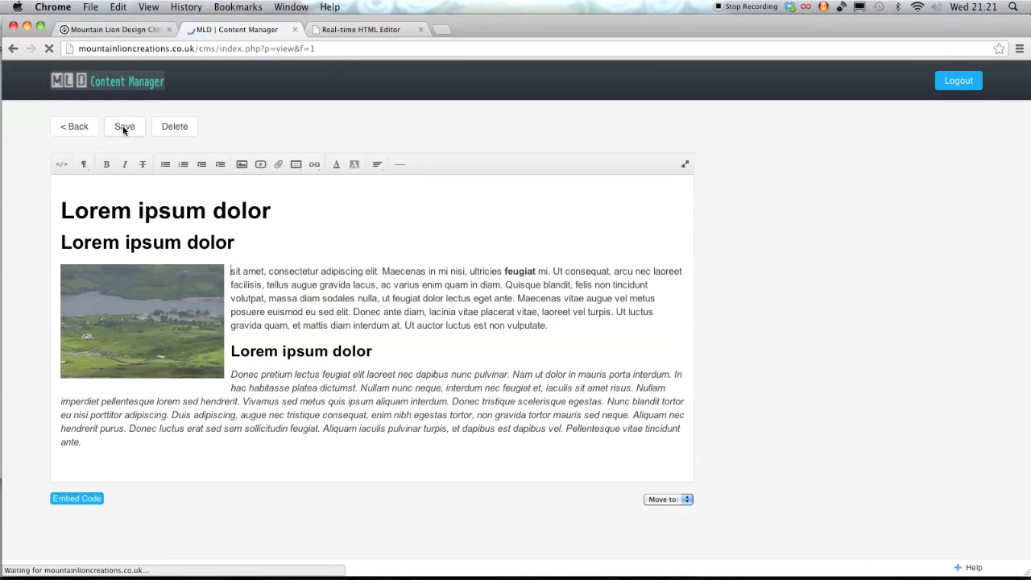
left_click(129, 30)
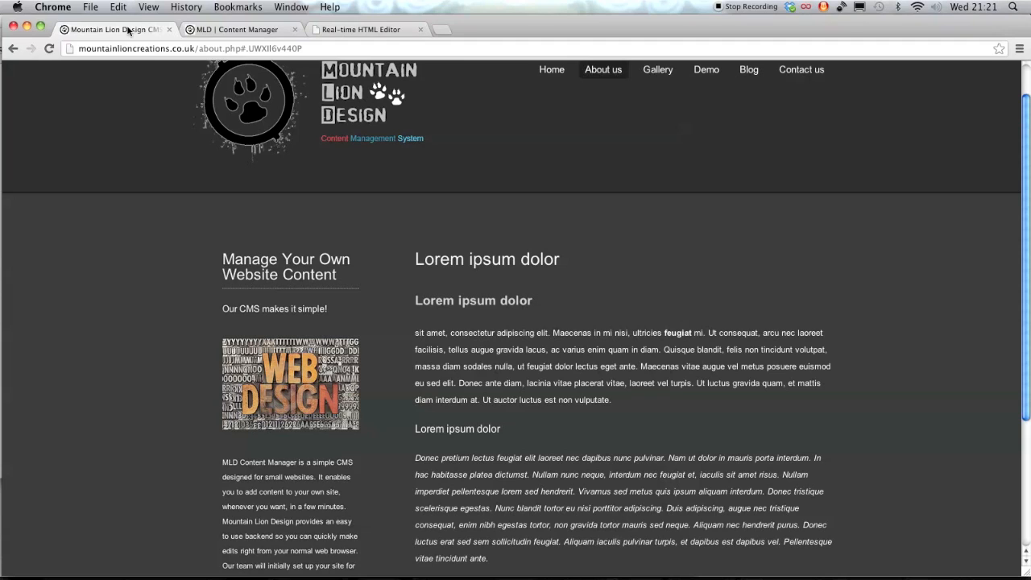
left_click(50, 49)
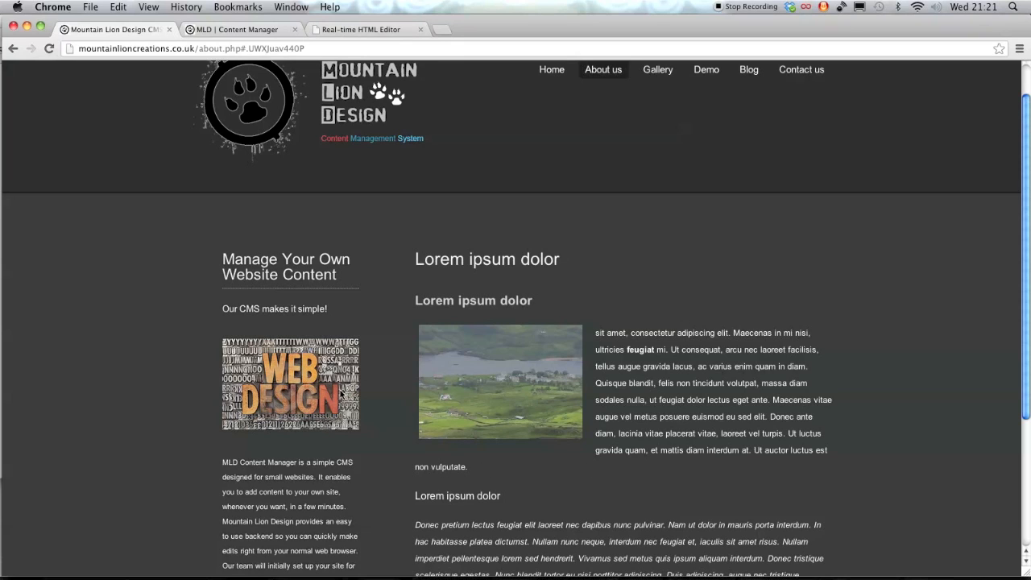
Step: Return to the MLD Content Manager and duplicate the first body paragraph's text directly after its last sentence
left_click(246, 31)
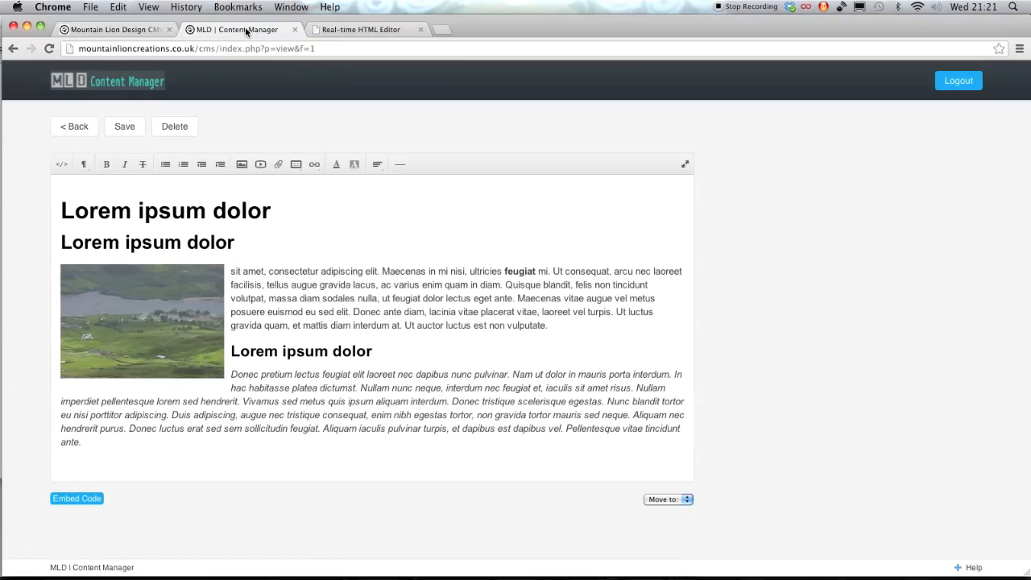
triple_click(338, 309)
key("super+c")
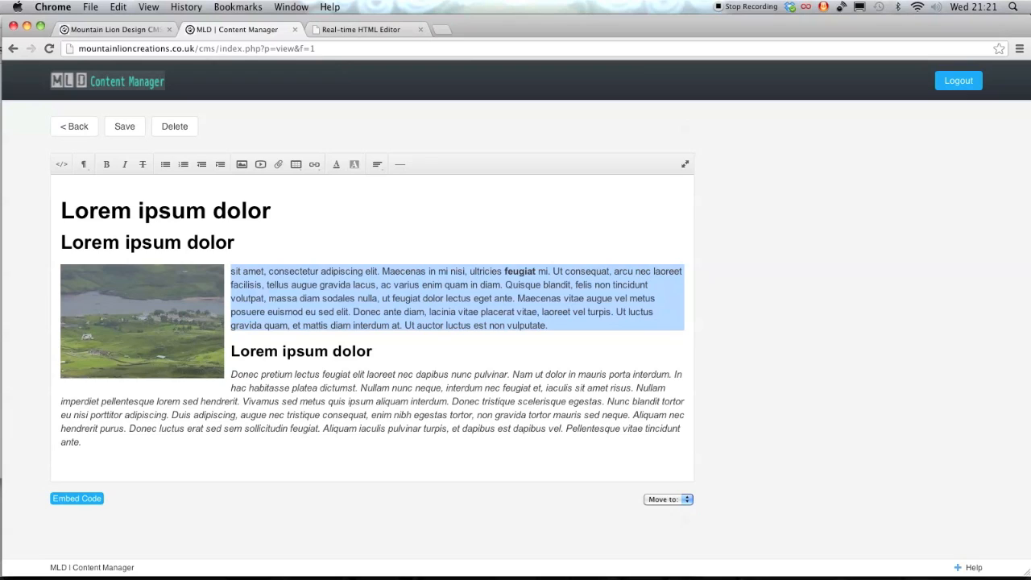
left_click(549, 326)
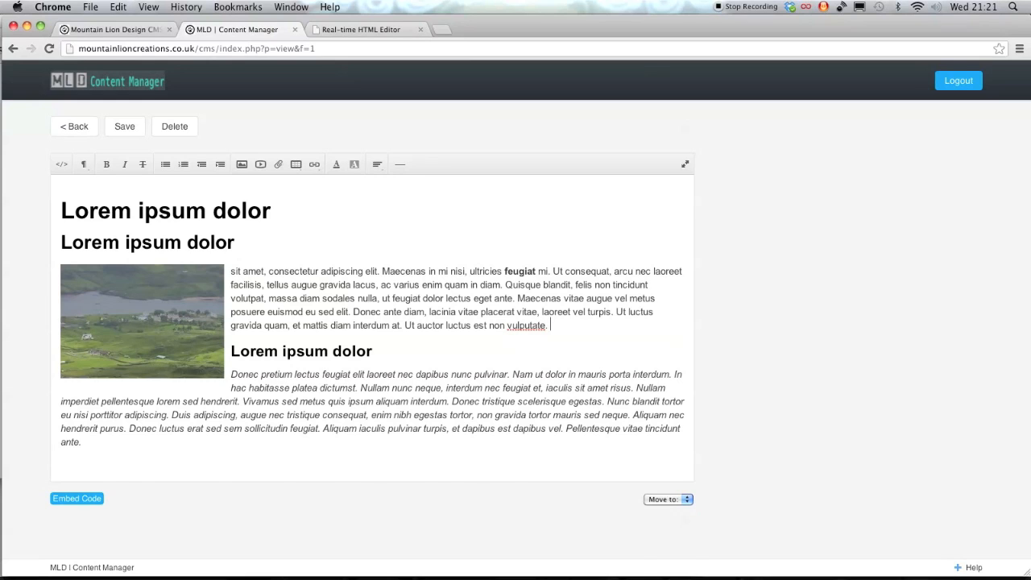
key("super+v")
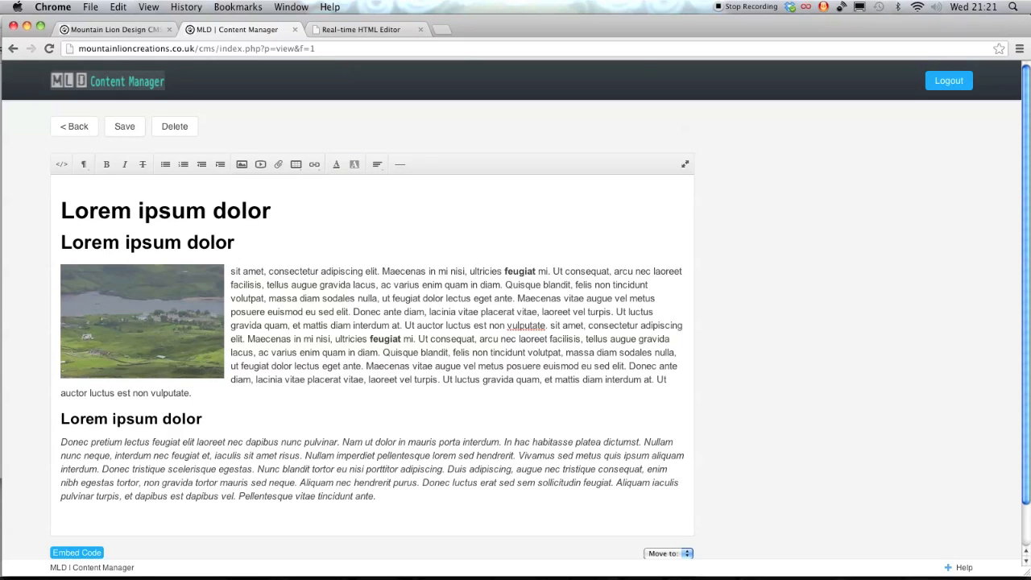
Step: Save the lengthened About block and reload the website's About us page to check how the text wraps around the image
key("super+s")
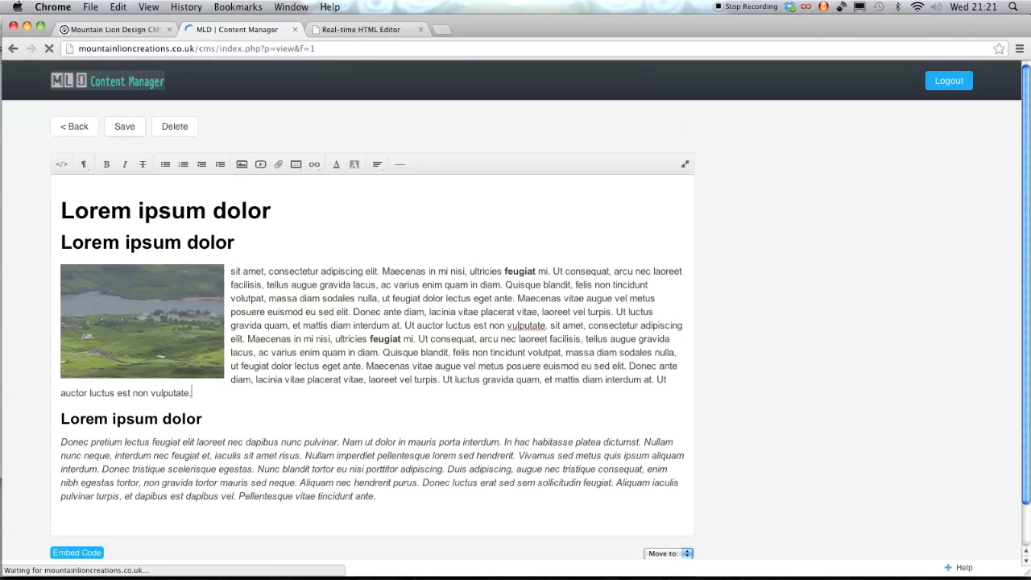
left_click(104, 30)
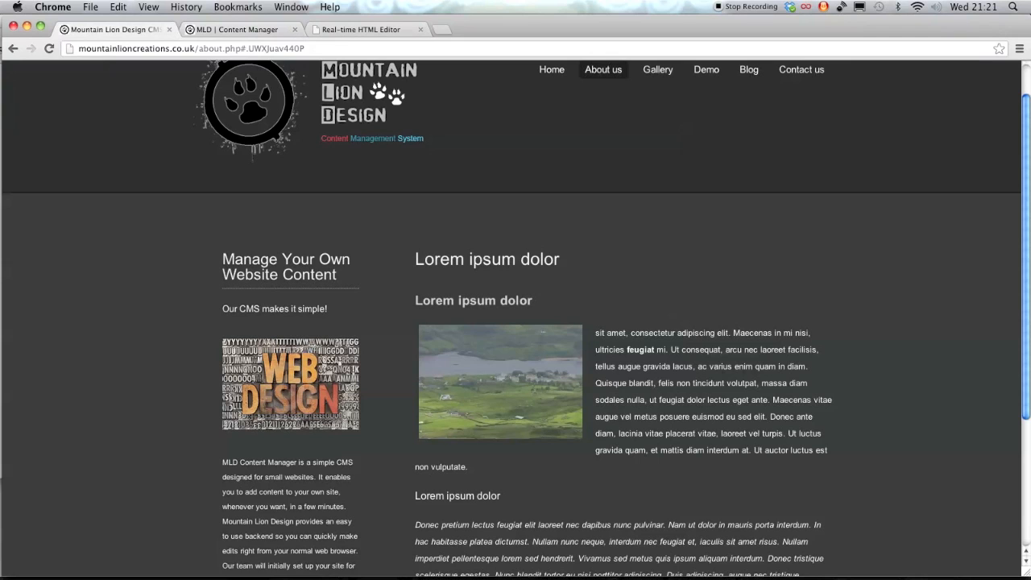
left_click(49, 49)
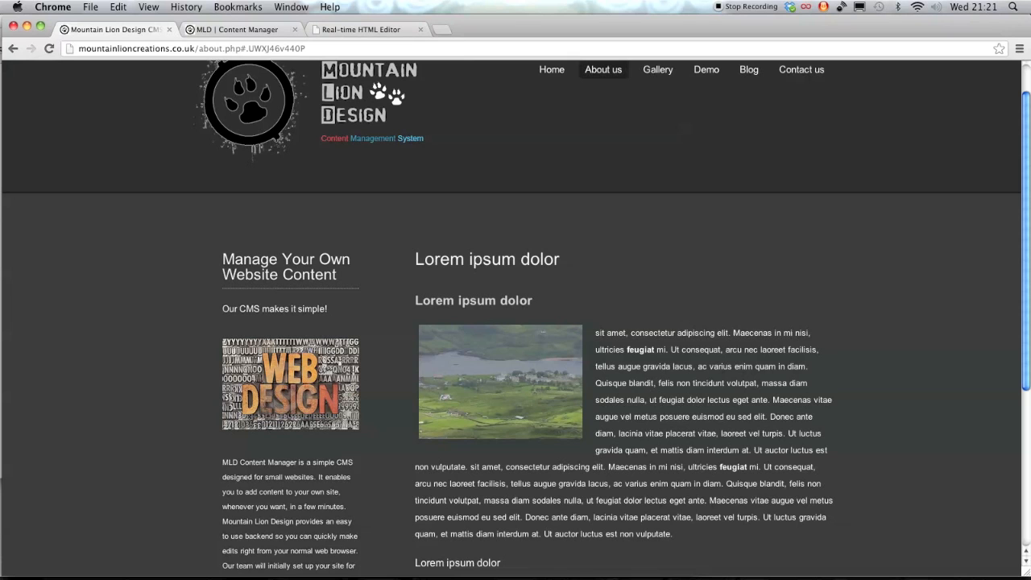
scroll(515, 322, "down", 3)
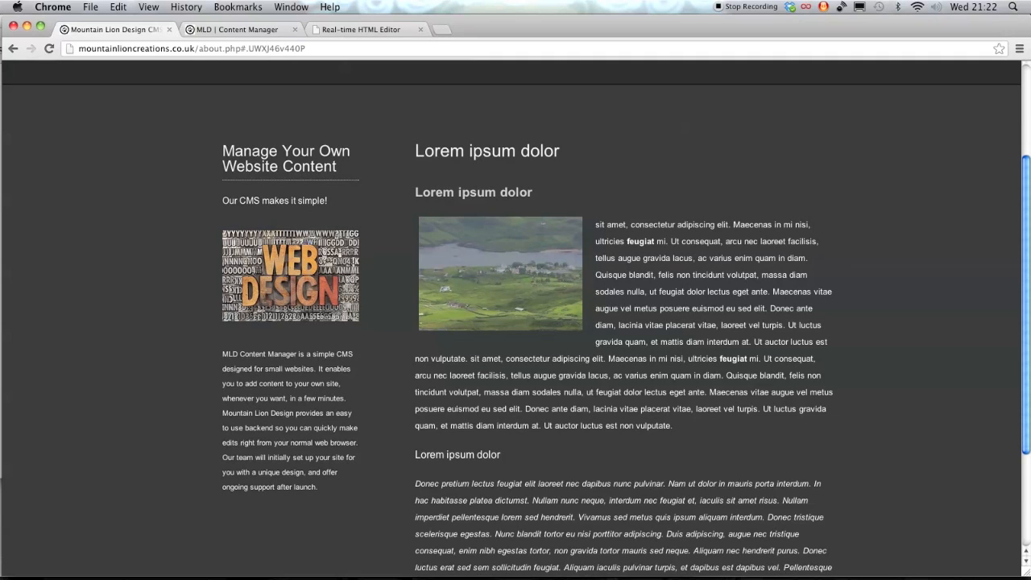
scroll(516, 322, "down", 1)
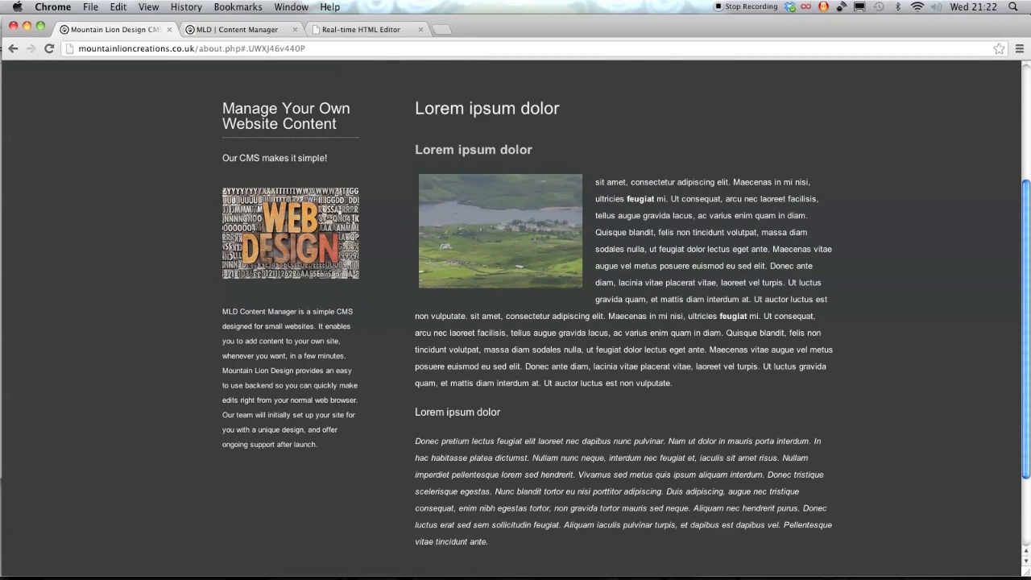
scroll(515, 322, "up", 2)
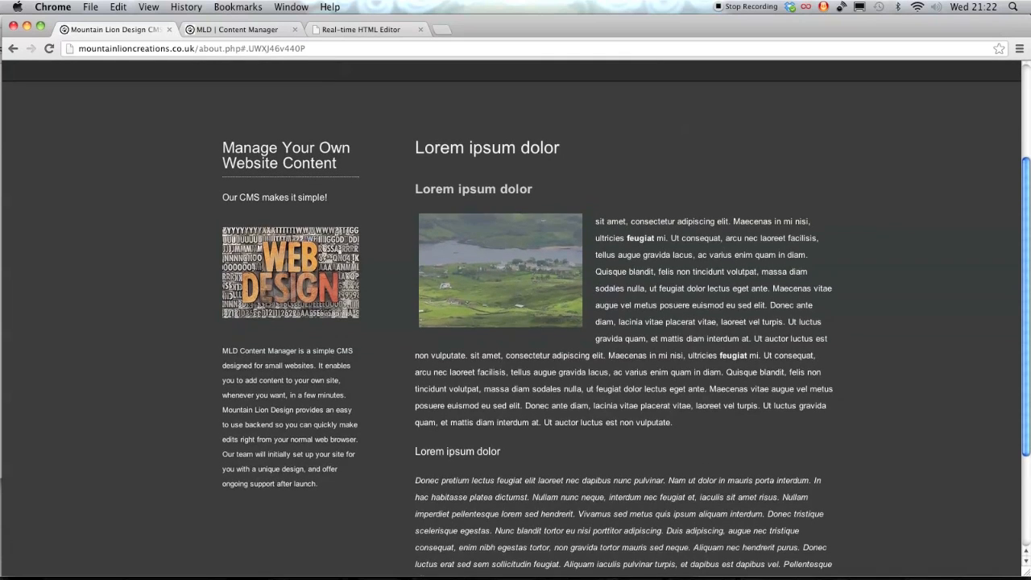
scroll(516, 322, "up", 4)
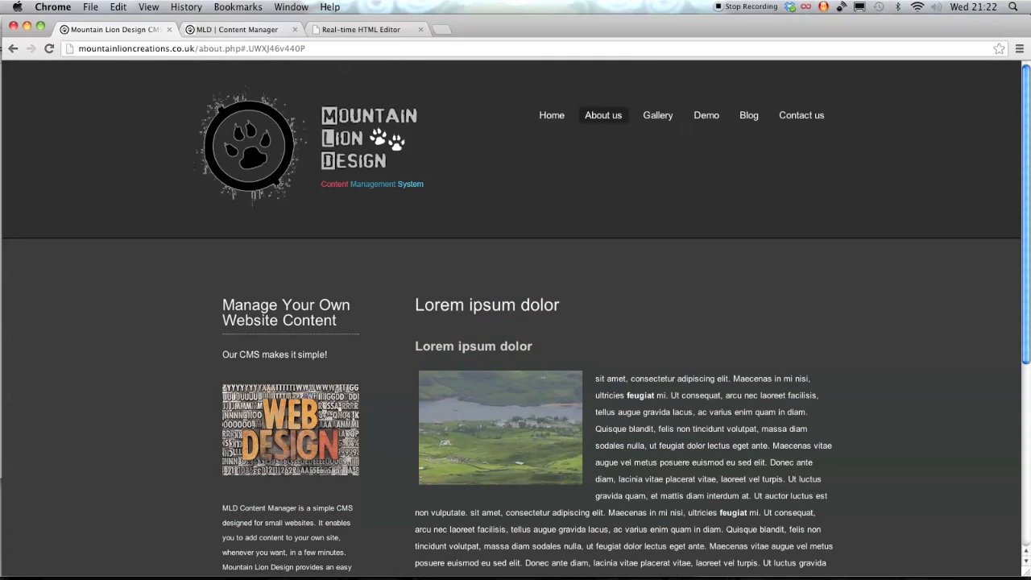
Step: Delete the landscape image from the About block in the MLD Content Manager
left_click(237, 29)
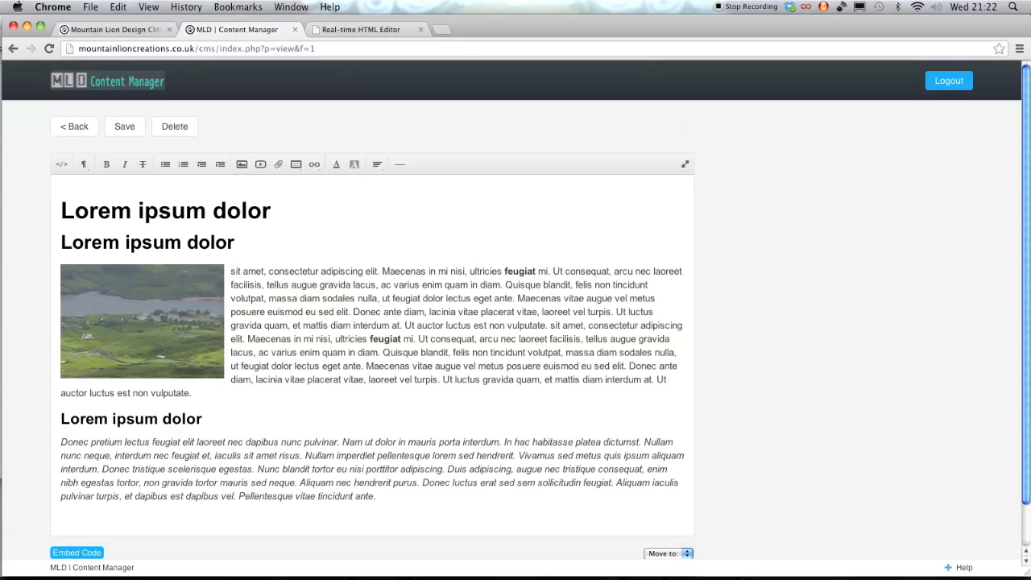
left_click(143, 321)
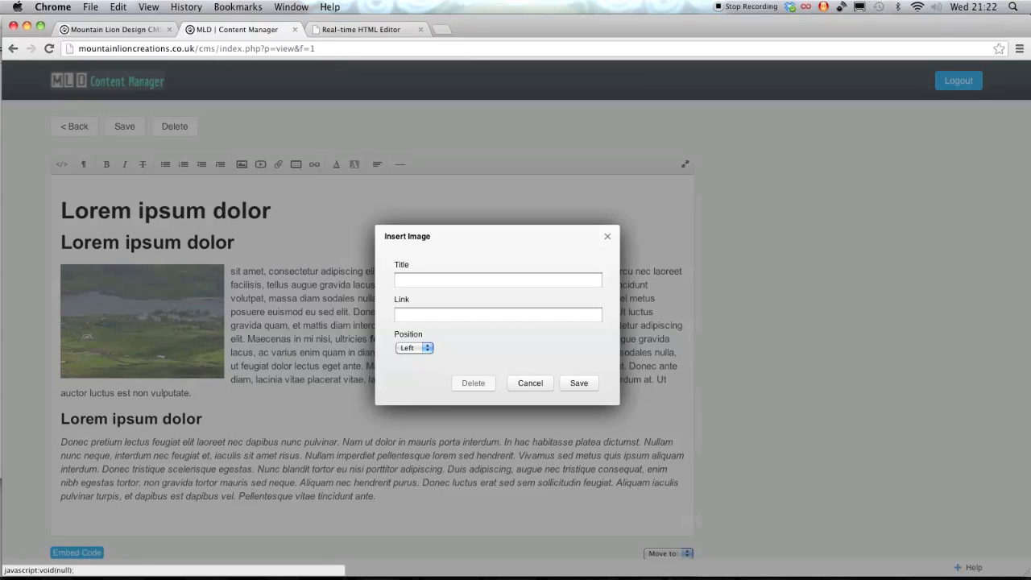
left_click(473, 383)
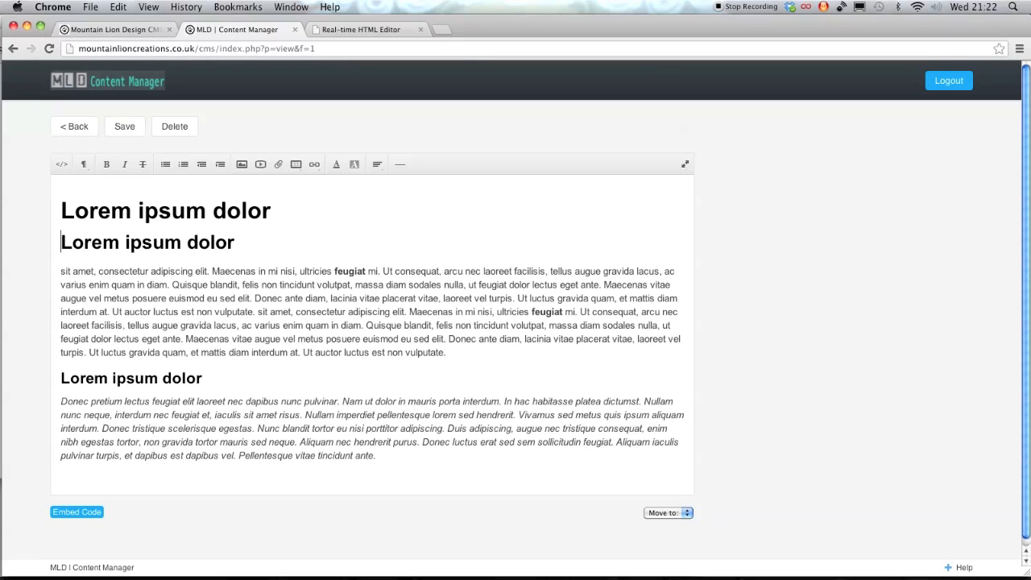
Step: Insert the previously uploaded picture of colourful icon bubbles in front of the second heading of the About block
left_click(242, 163)
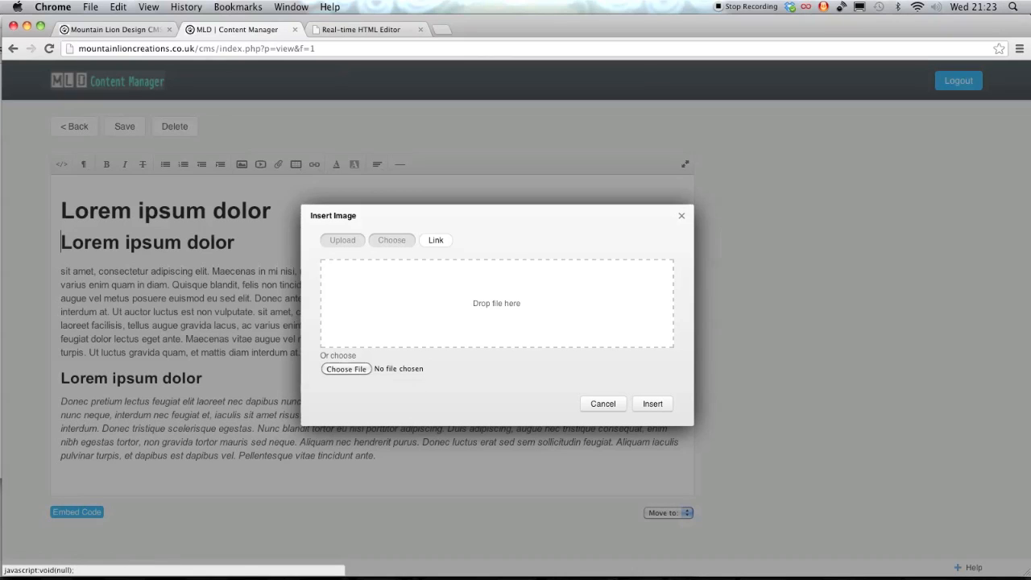
left_click(392, 240)
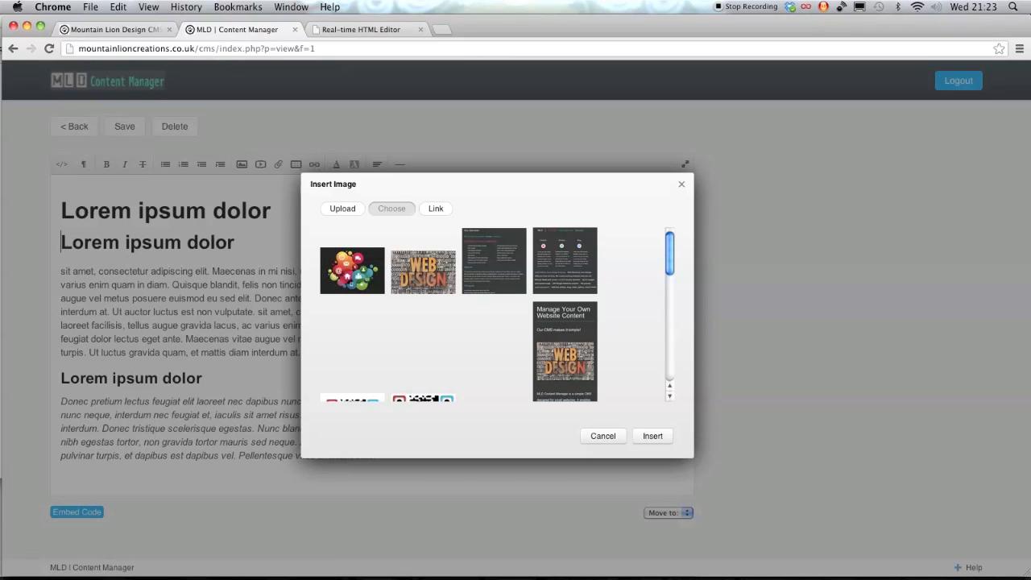
scroll(492, 314, "down", 5)
scroll(496, 314, "down", 3)
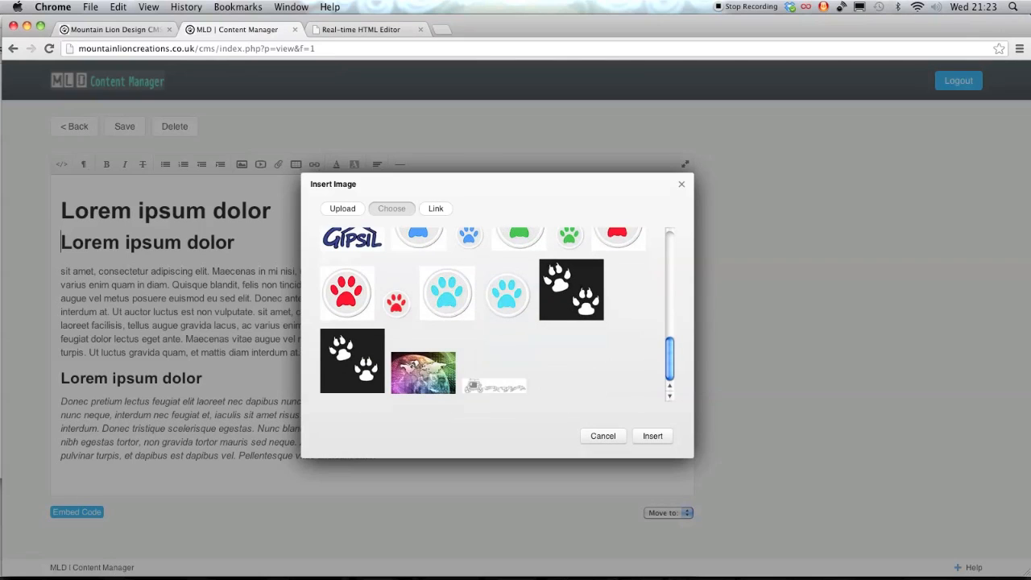
scroll(495, 314, "up", 4)
scroll(495, 314, "up", 4)
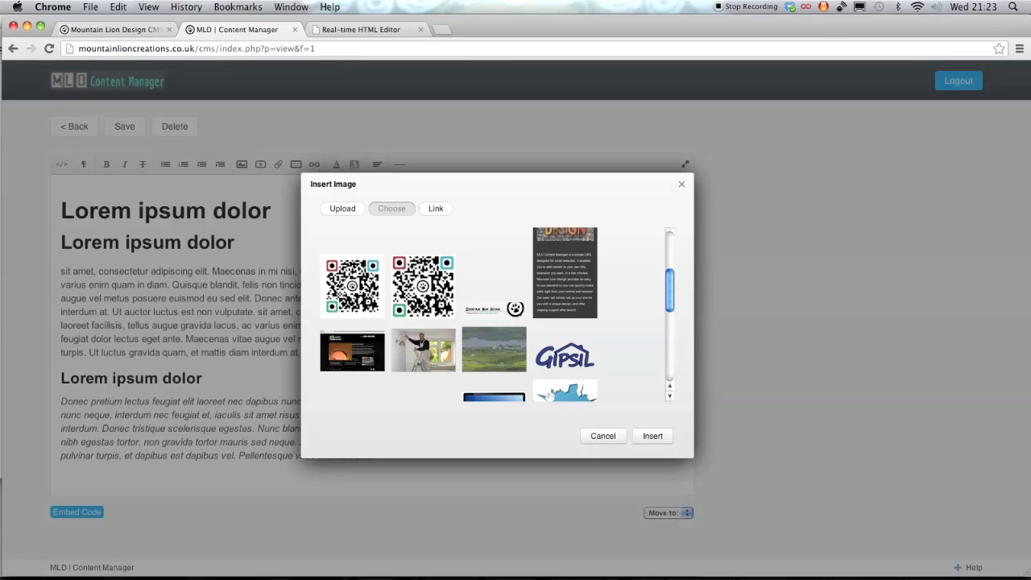
scroll(497, 315, "down", 10)
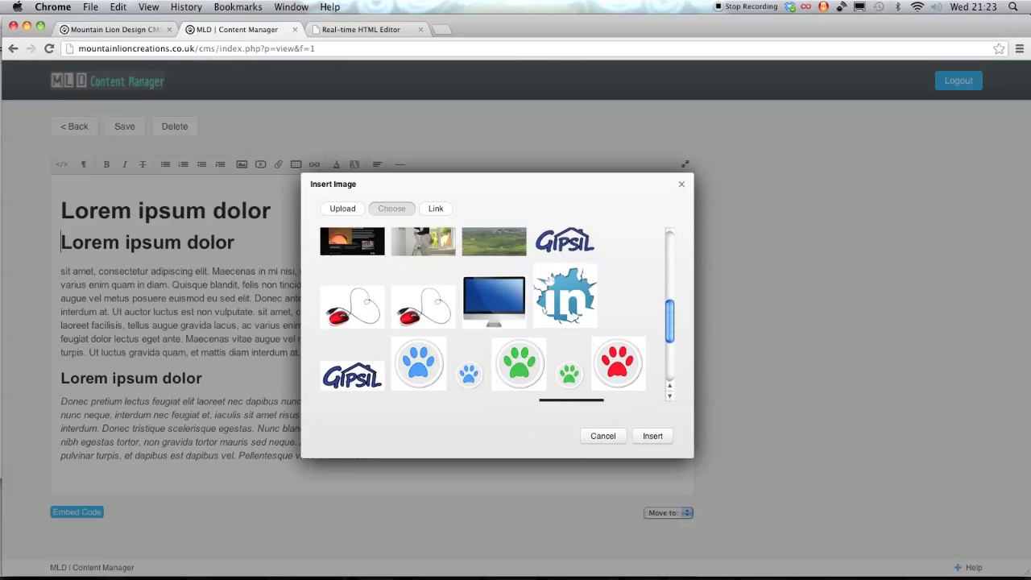
scroll(493, 314, "up", 5)
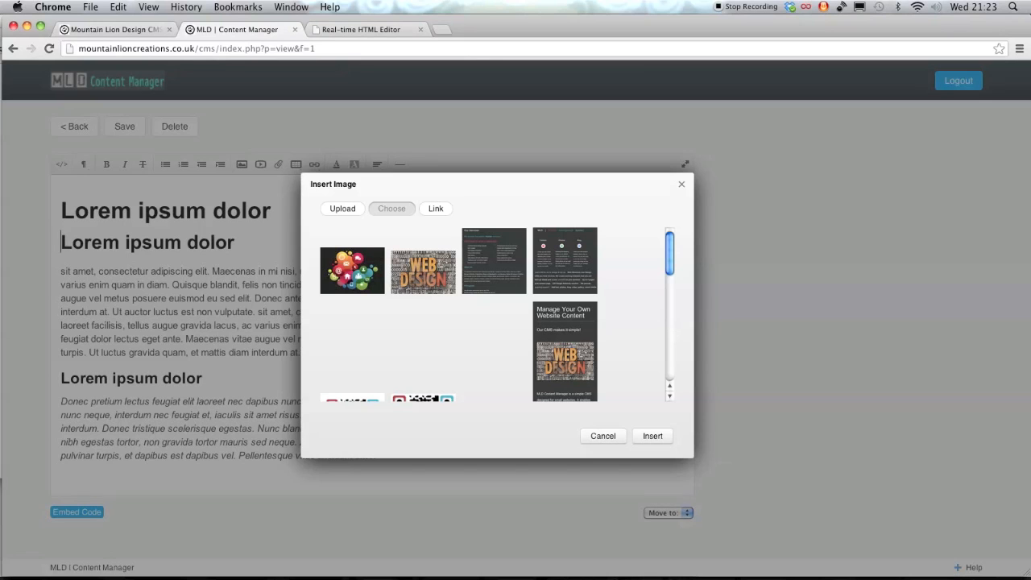
left_click(352, 271)
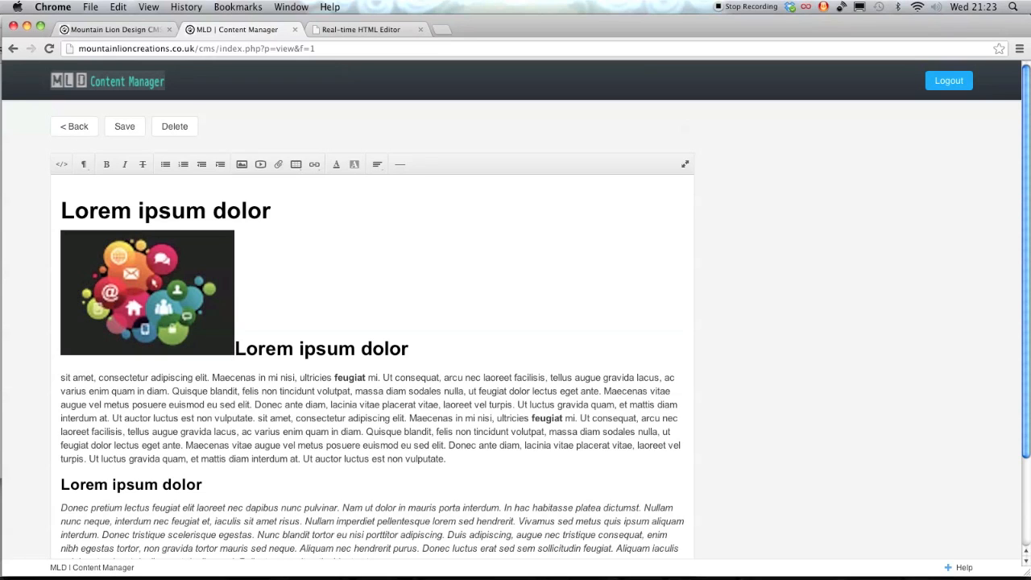
Step: Set the colourful icon image's position to Left
left_click(148, 292)
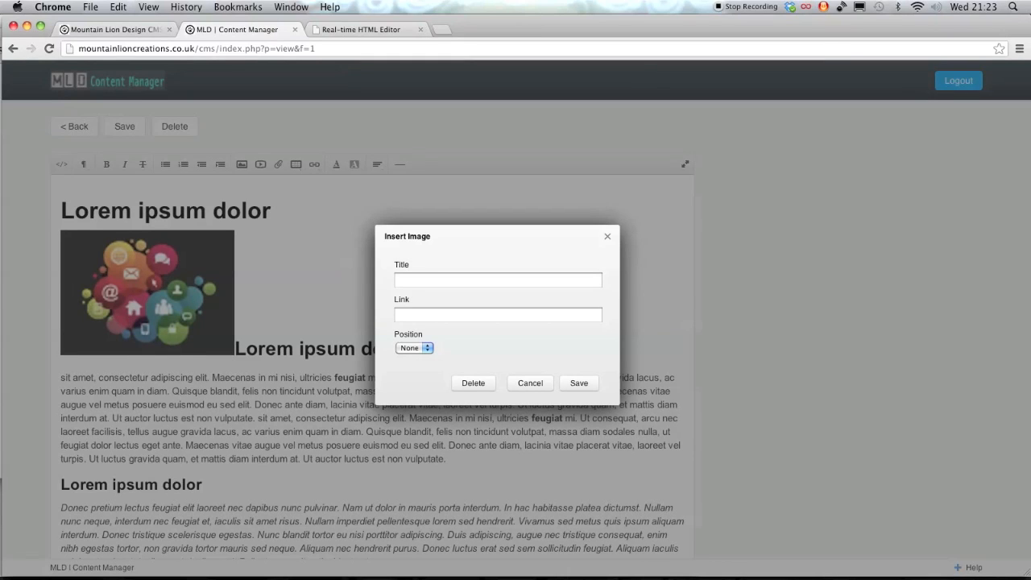
left_click(418, 347)
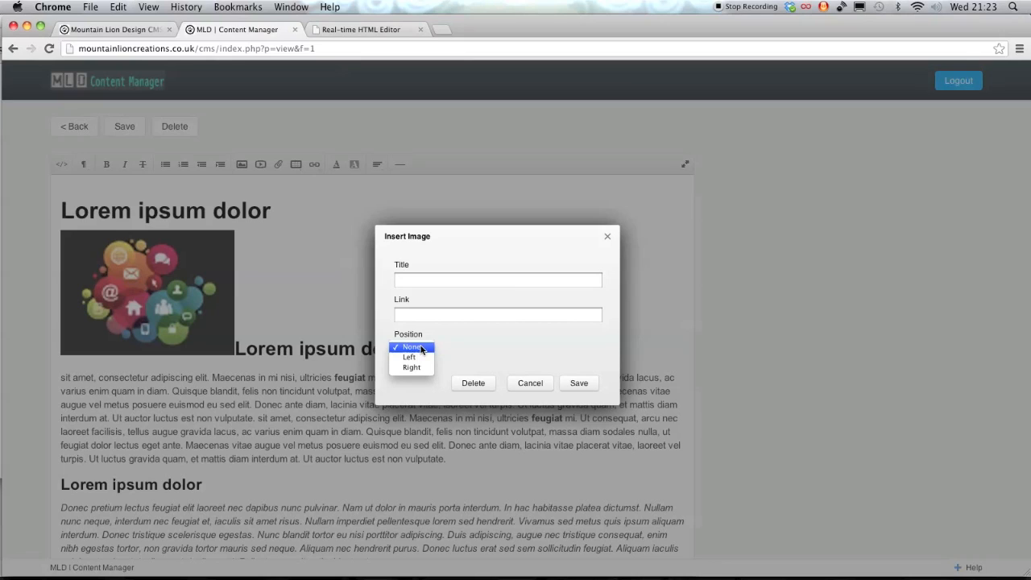
left_click(422, 357)
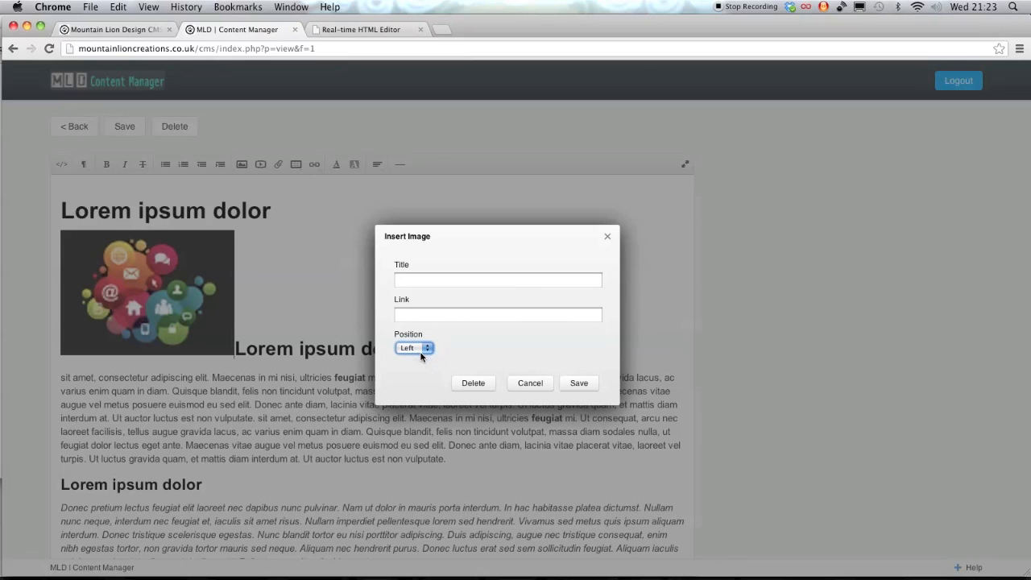
left_click(580, 381)
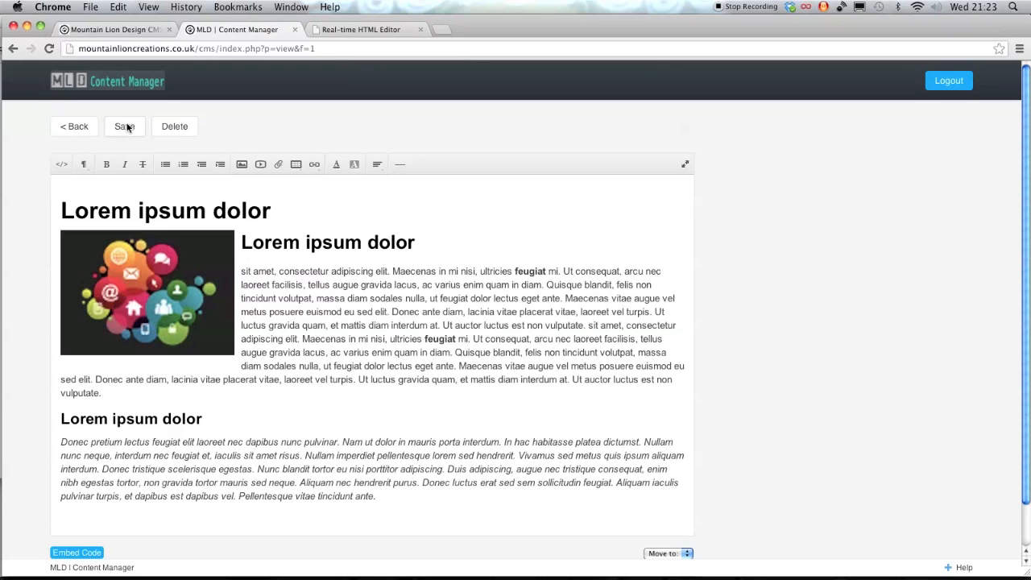
Step: Save the About block and reload the website's About us page to check the new image beside the second heading
left_click(125, 127)
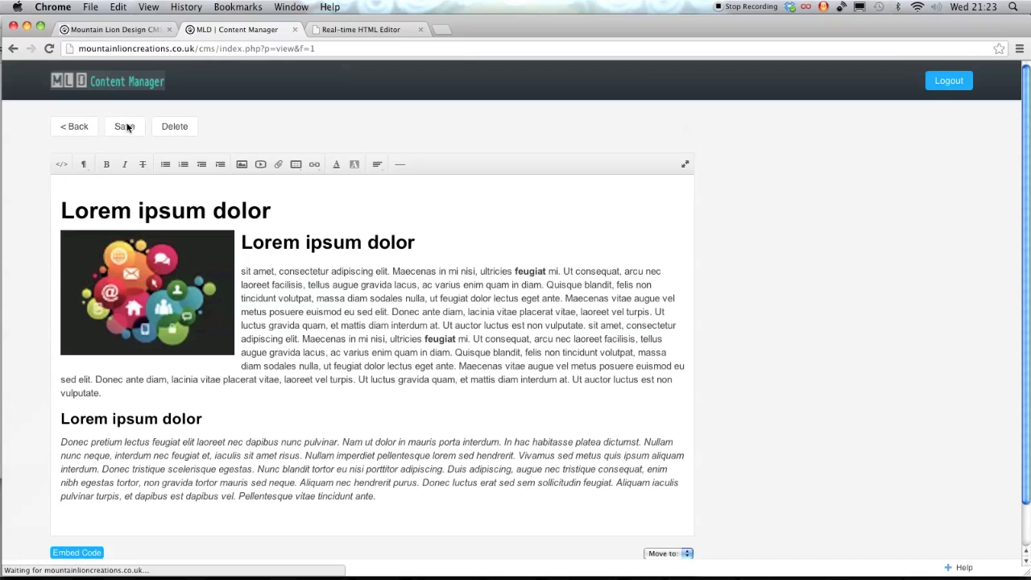
left_click(117, 34)
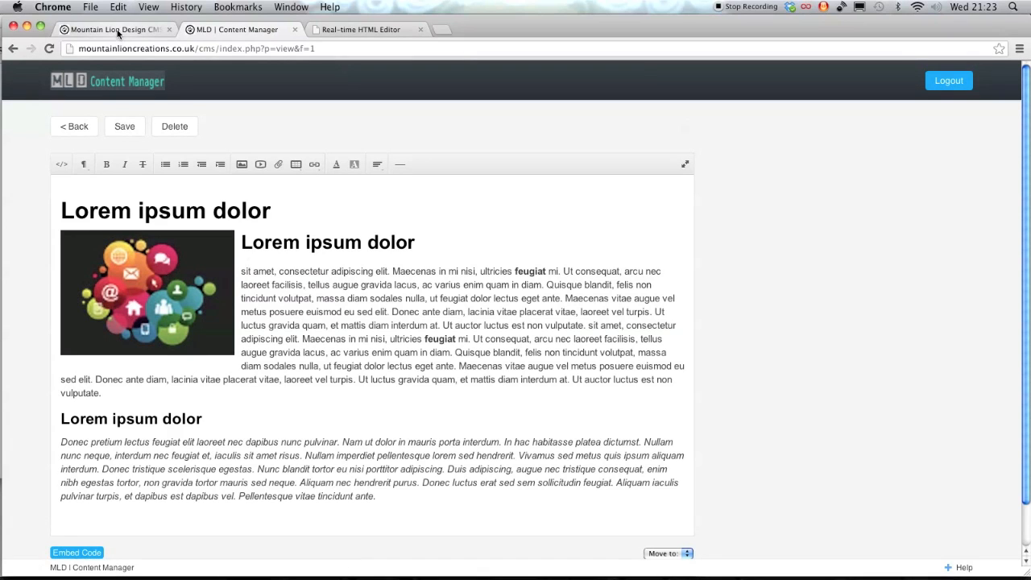
left_click(51, 48)
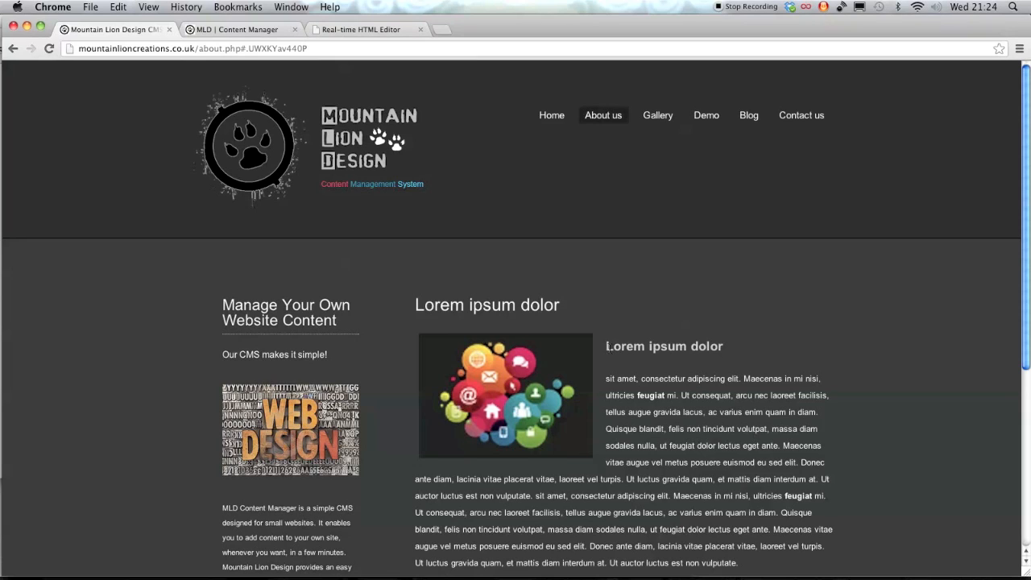
left_click_drag(607, 346, 728, 348)
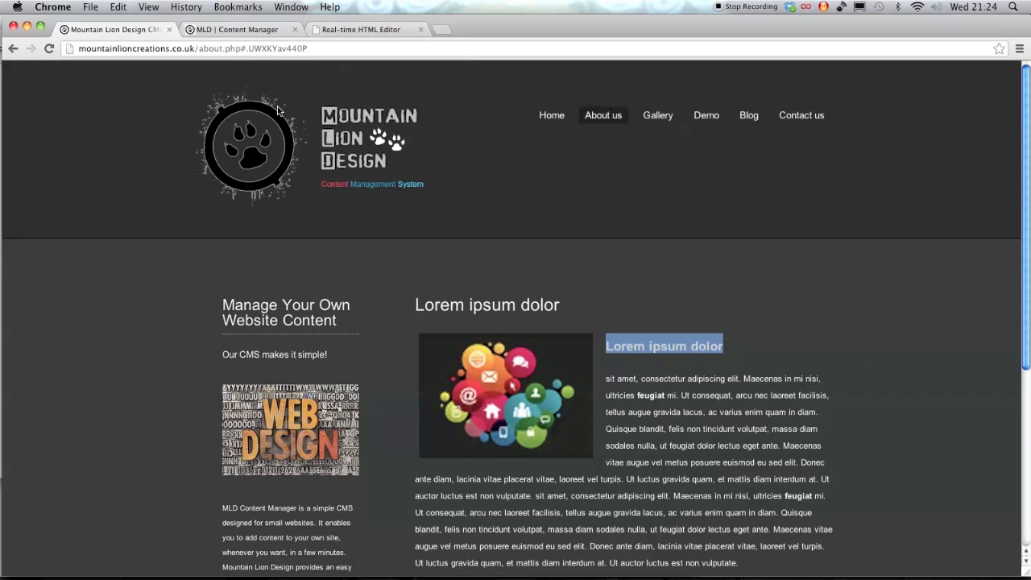
left_click(243, 28)
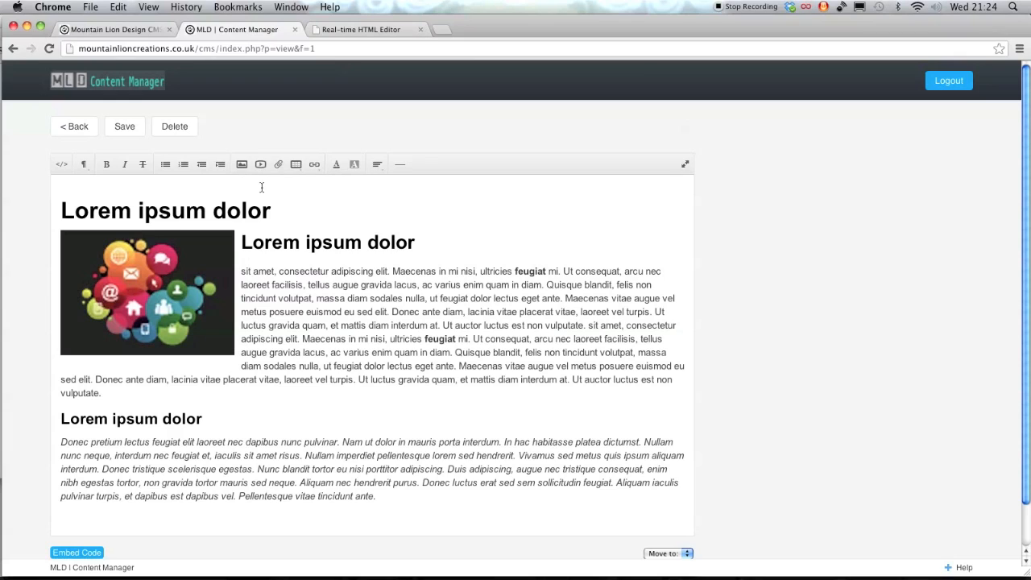
double_click(410, 273)
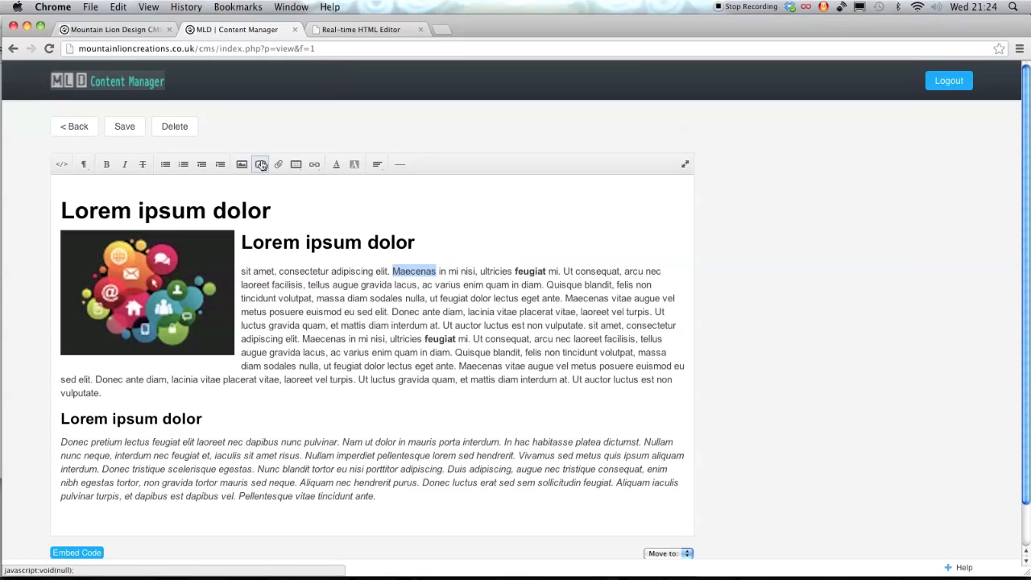
left_click(314, 165)
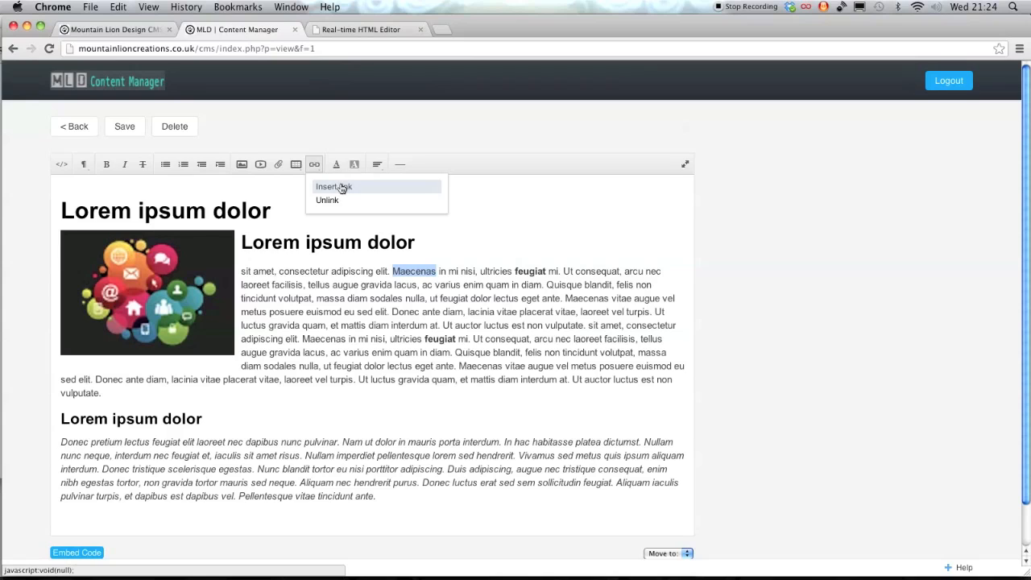
left_click(341, 188)
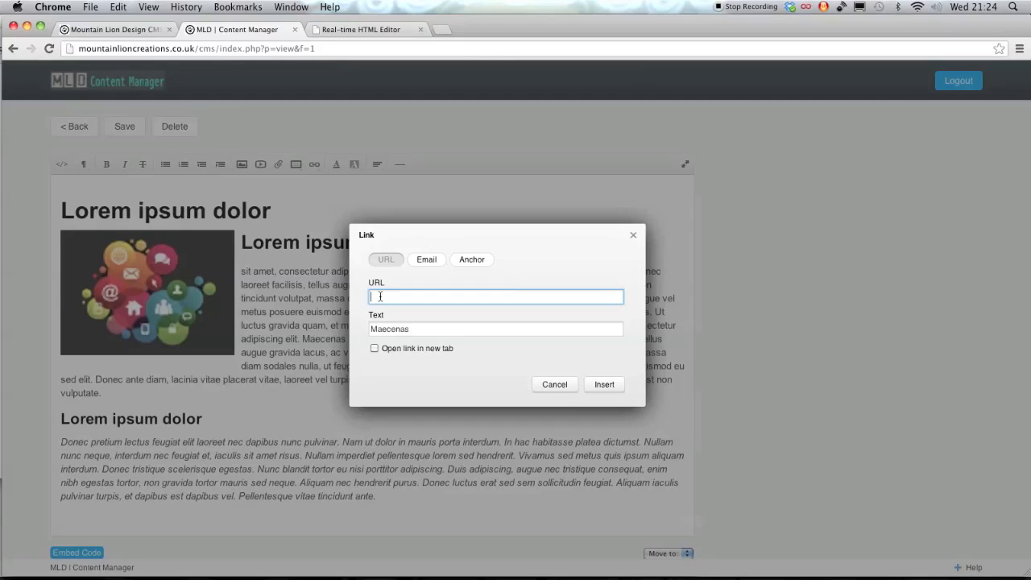
type("http://mountainliondesign.c")
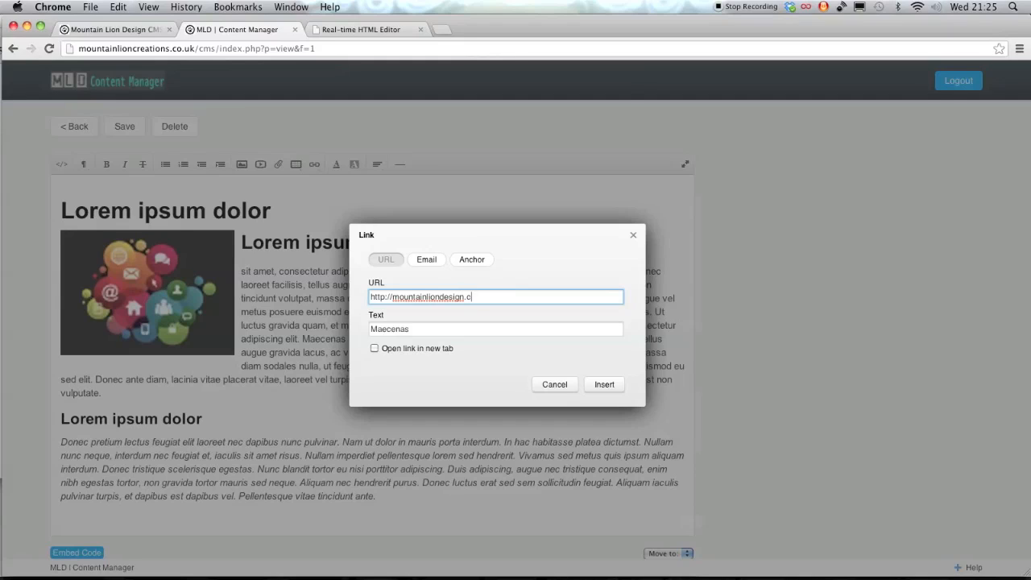
type("o.uk")
left_click(374, 348)
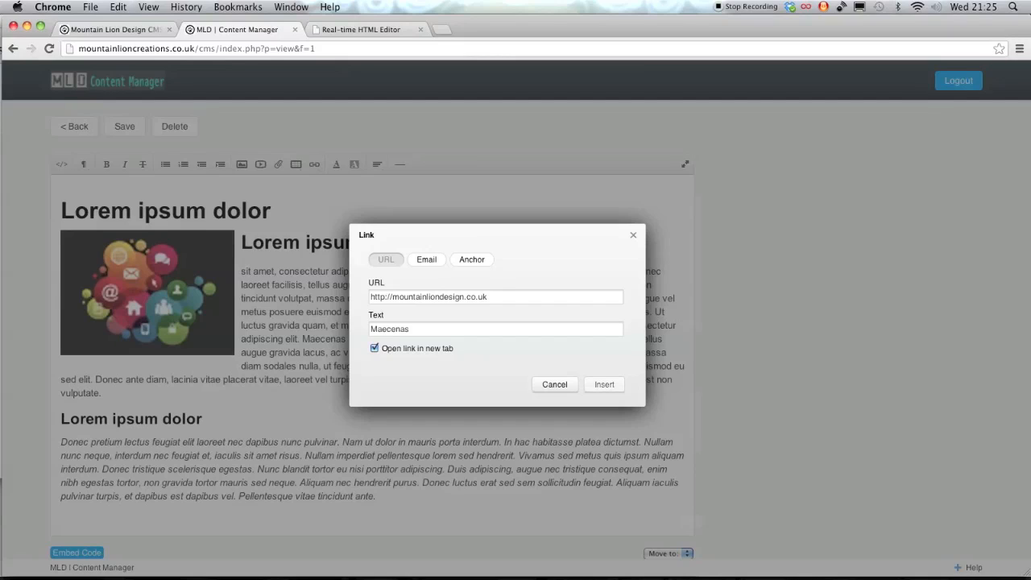
left_click(604, 384)
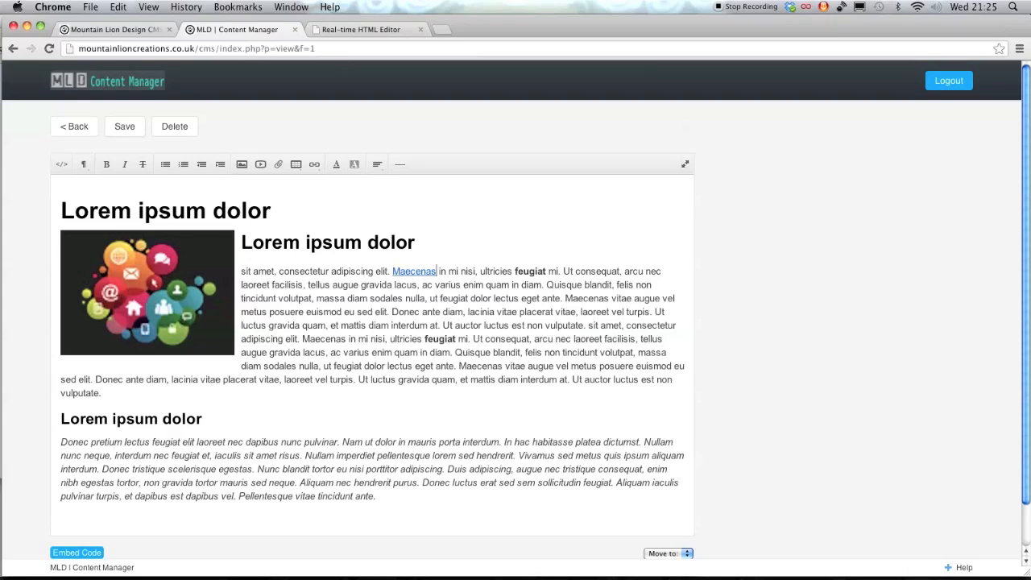
Step: Save the About block, reload the website's About us page and test the "Maecenas" link, closing the page it opens
left_click(125, 126)
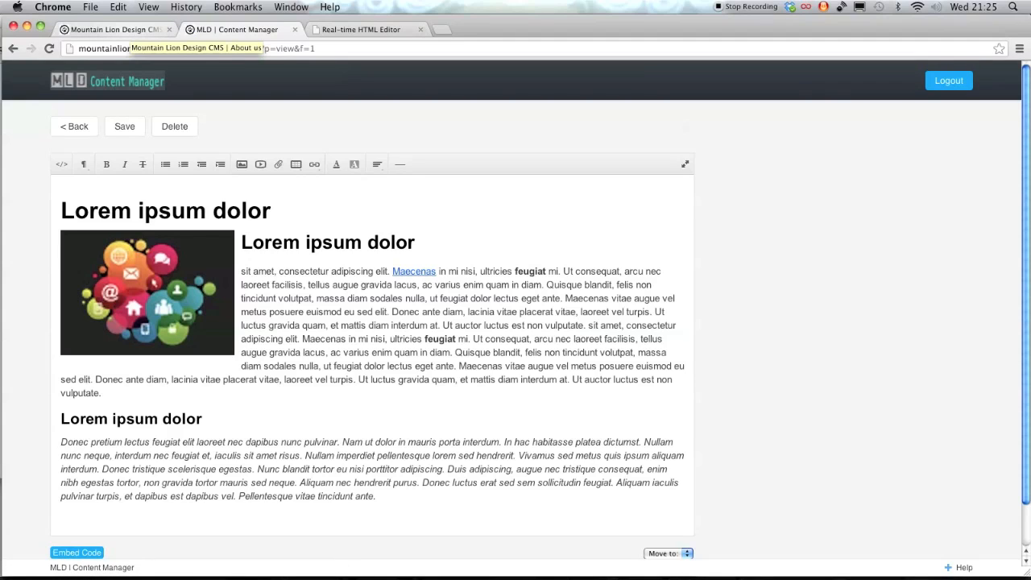
left_click(113, 29)
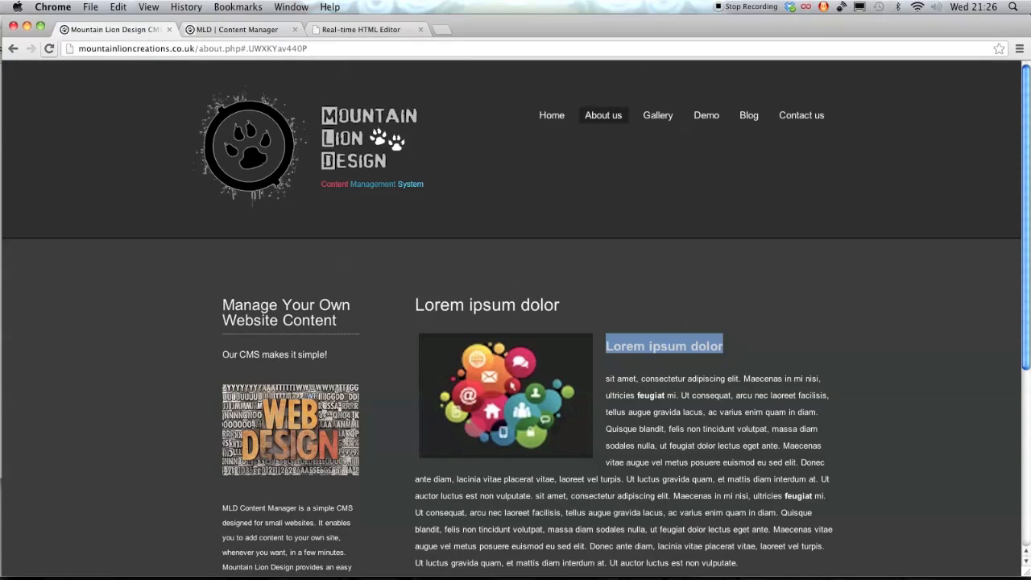
left_click(49, 49)
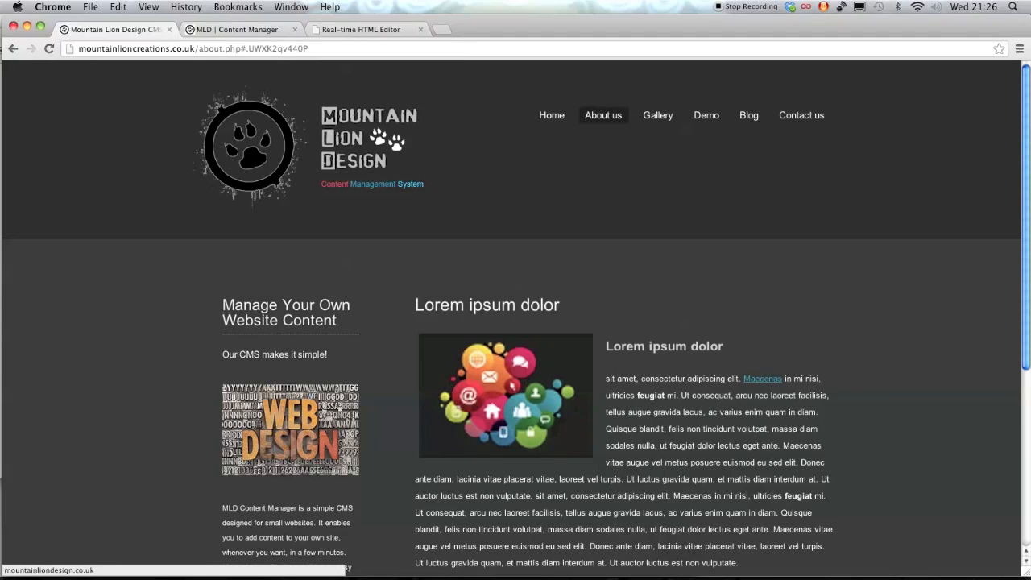
left_click(762, 378)
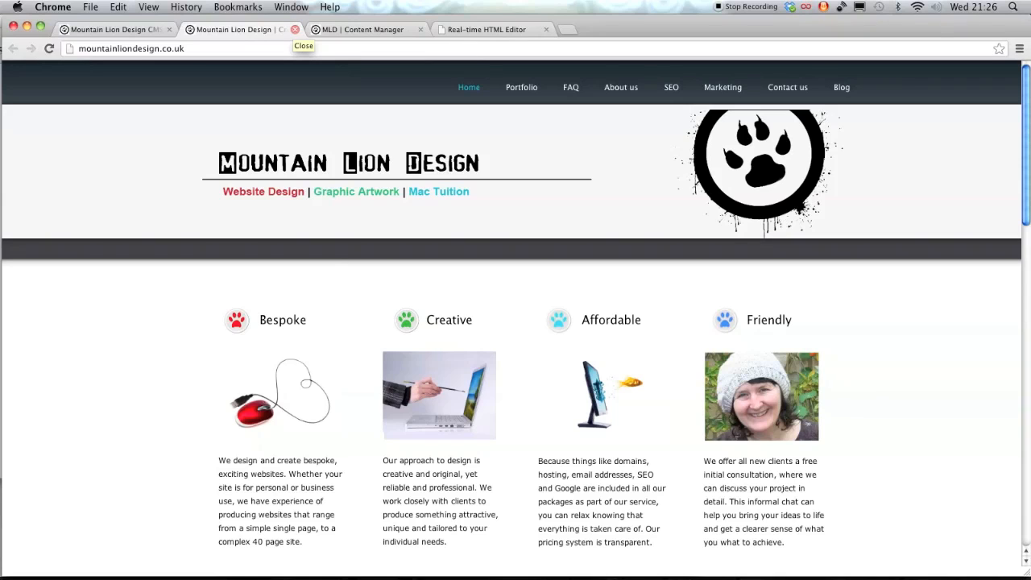
left_click(295, 29)
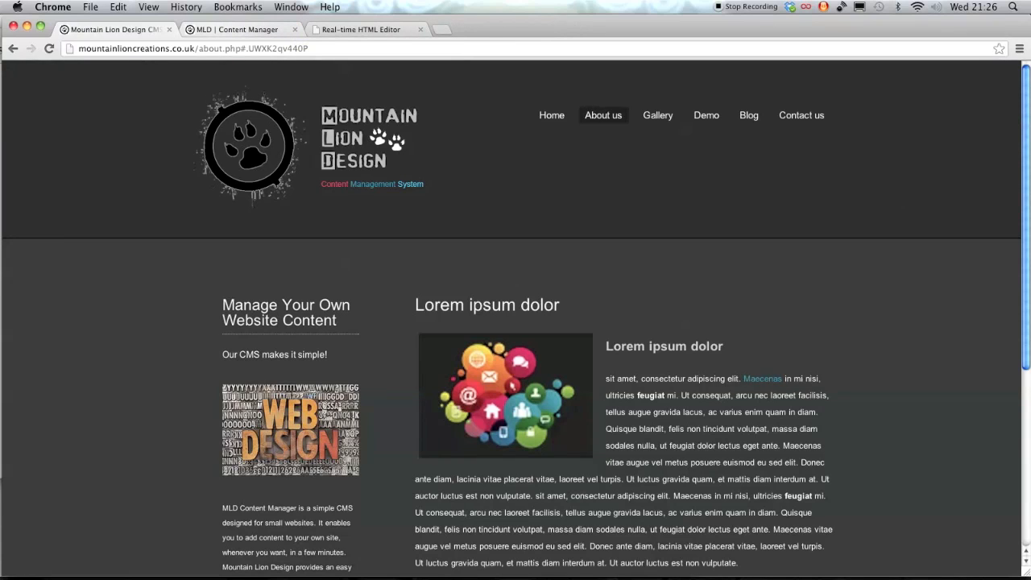
Step: Justify the italic paragraph under the last heading of the About block in the MLD Content Manager
left_click(236, 29)
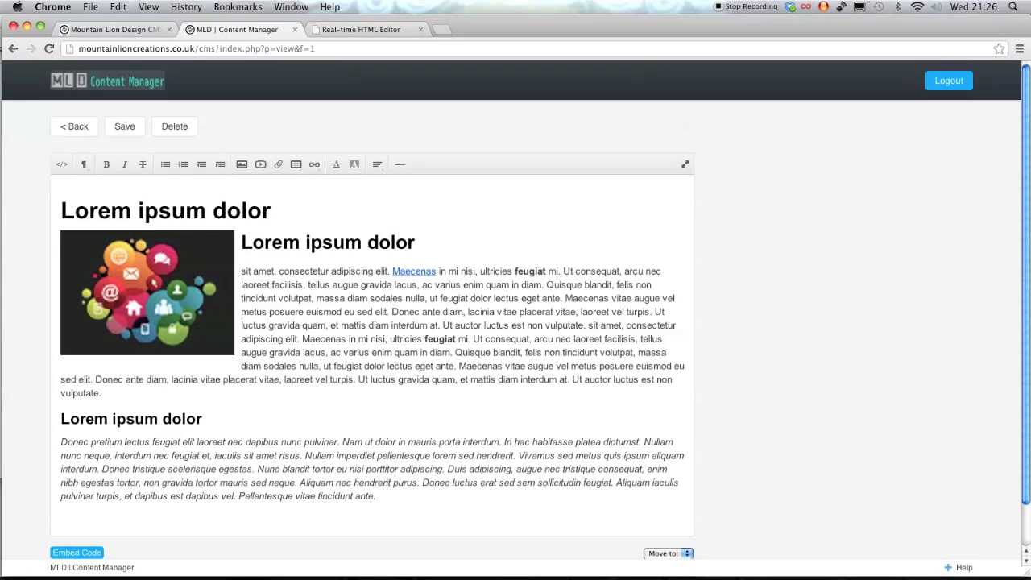
triple_click(371, 468)
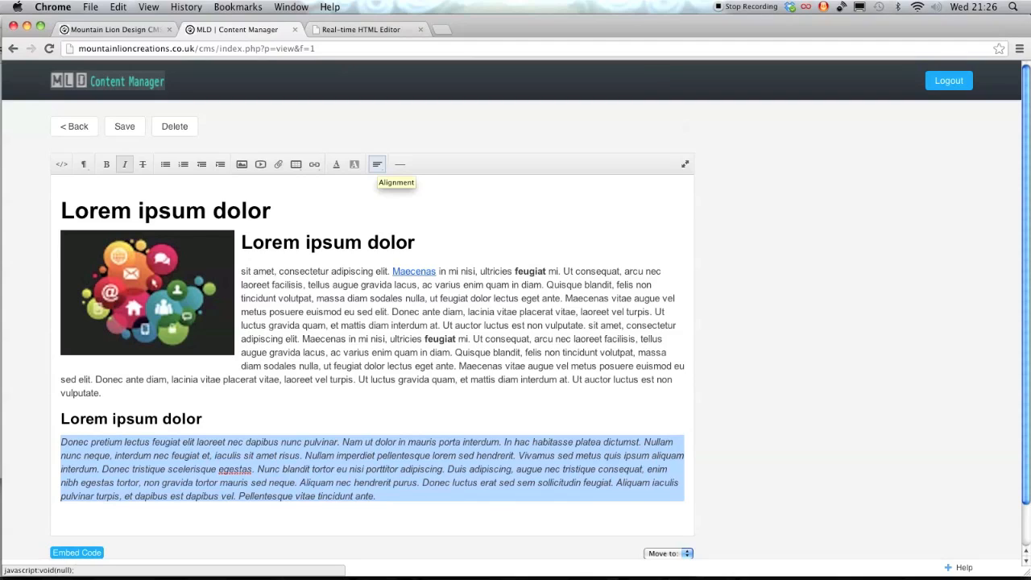
left_click(377, 163)
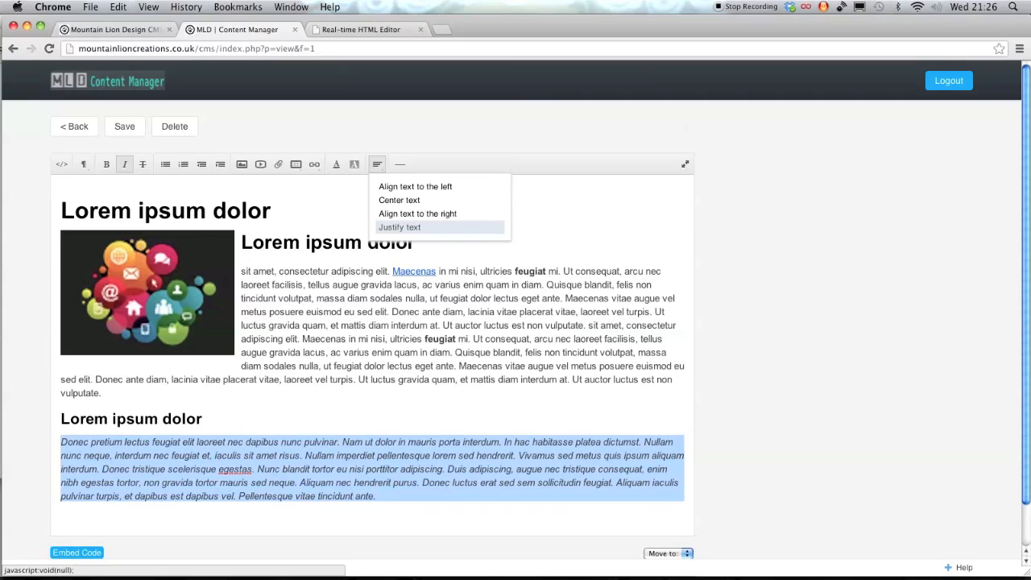
left_click(399, 227)
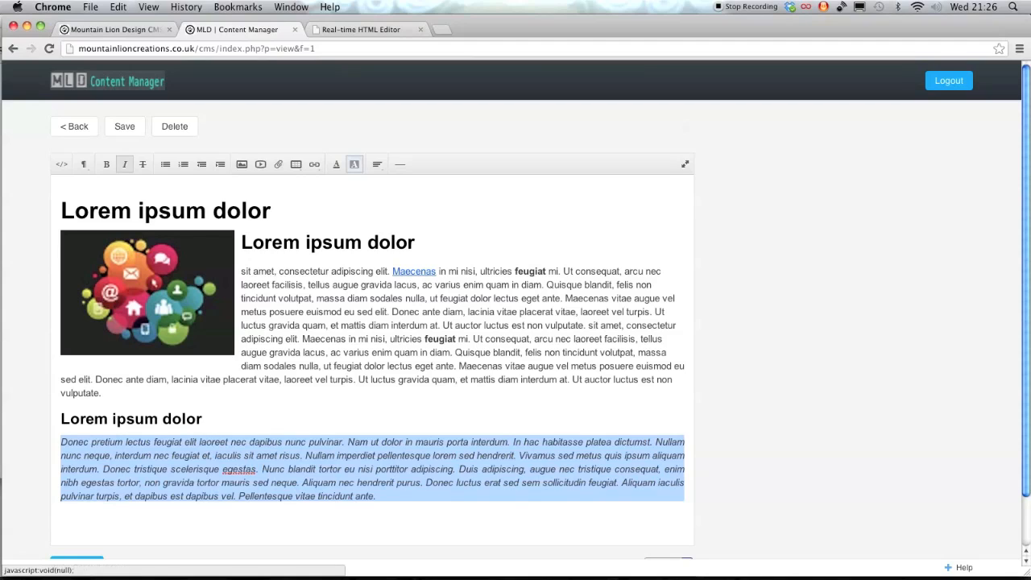
left_click(377, 165)
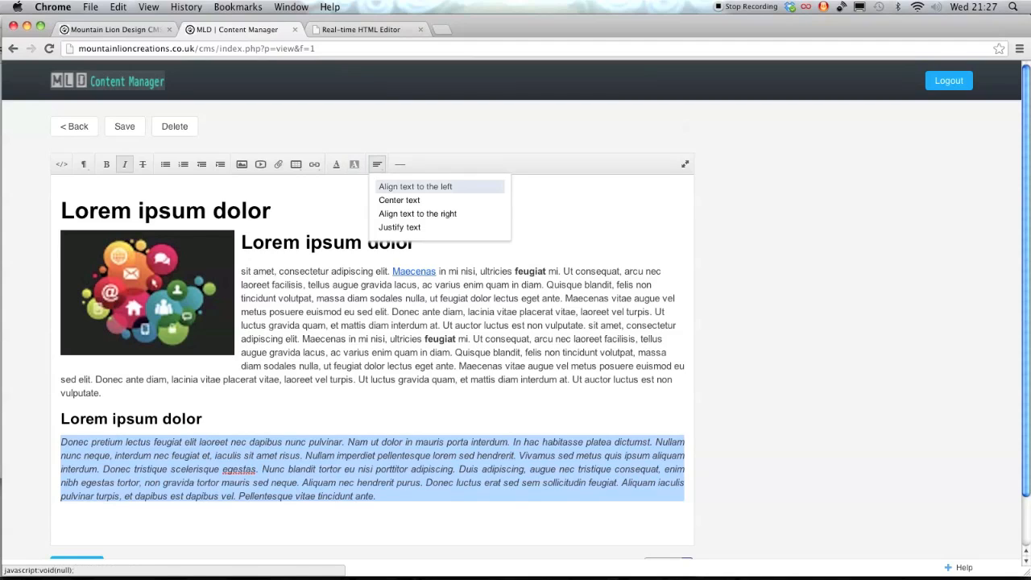
left_click(400, 227)
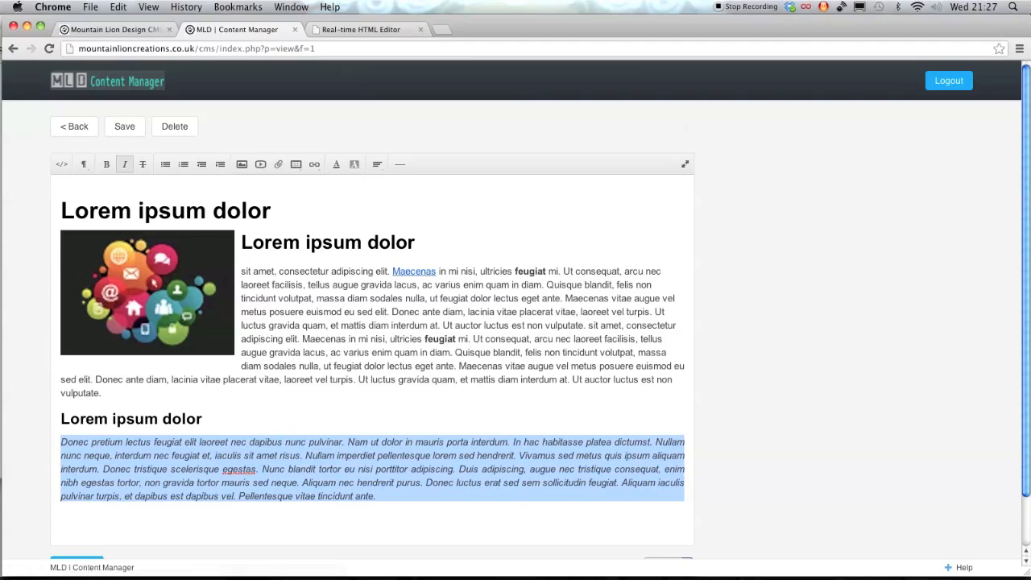
Step: Save the About block and reload the website's About us page to check the justified italic paragraph
left_click(125, 127)
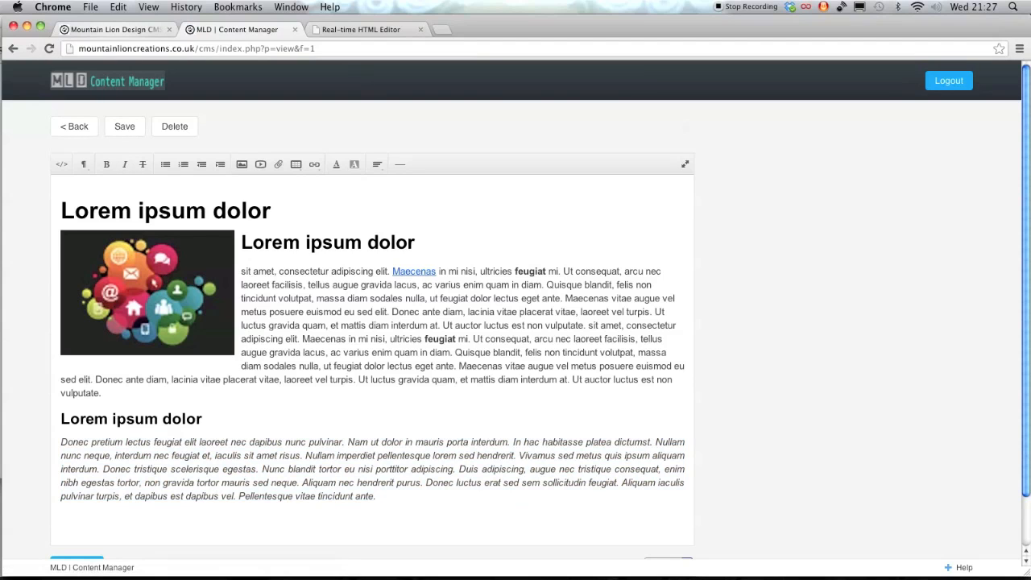
key("ctrl+shift+Tab")
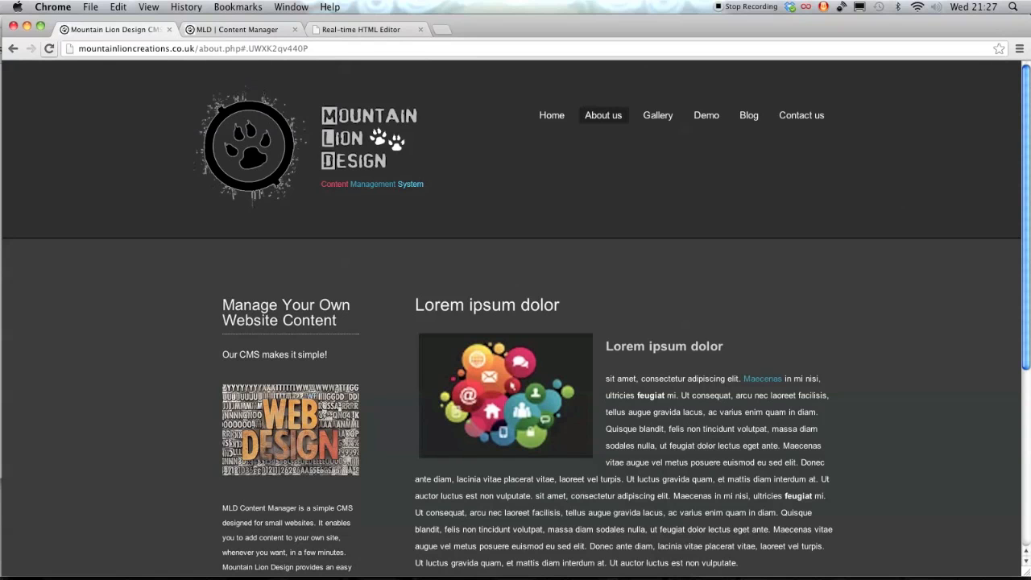
left_click(49, 48)
scroll(515, 322, "down", 5)
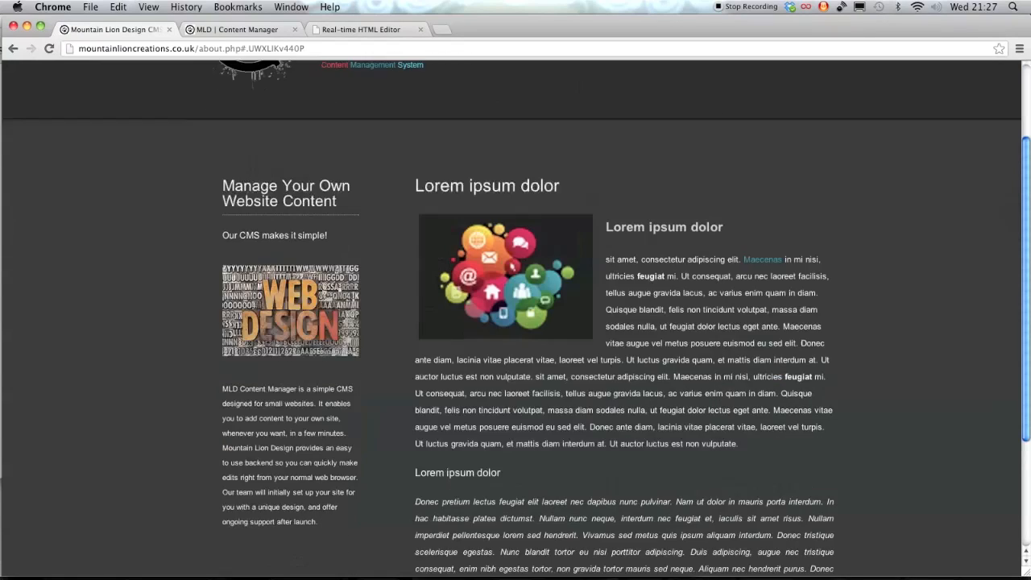
scroll(511, 186, "down", 1)
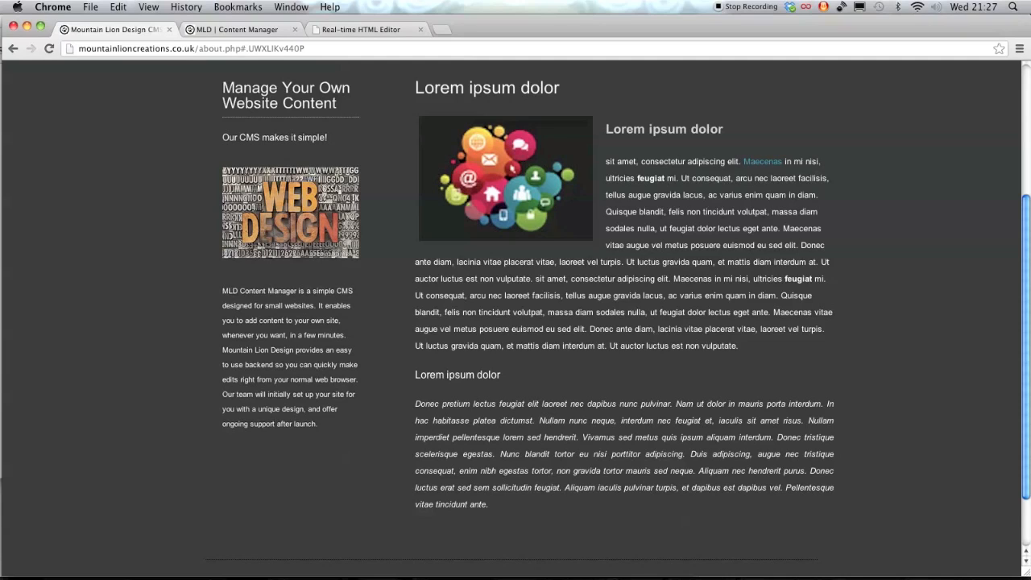
scroll(516, 322, "up", 5)
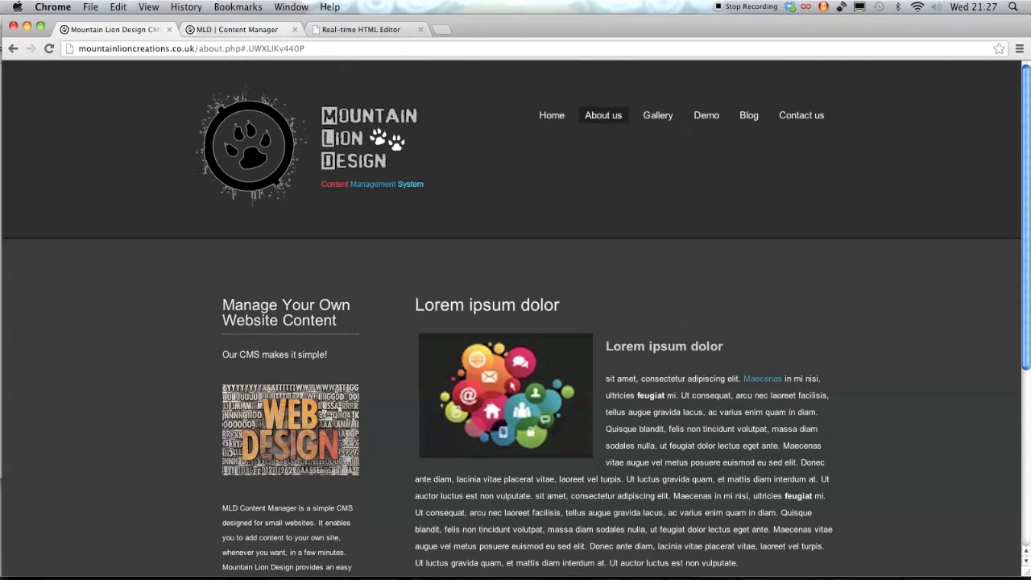
Step: In the MLD Content Manager, add blank lines after the first paragraph of the About block and insert a horizontal rule there
left_click(237, 29)
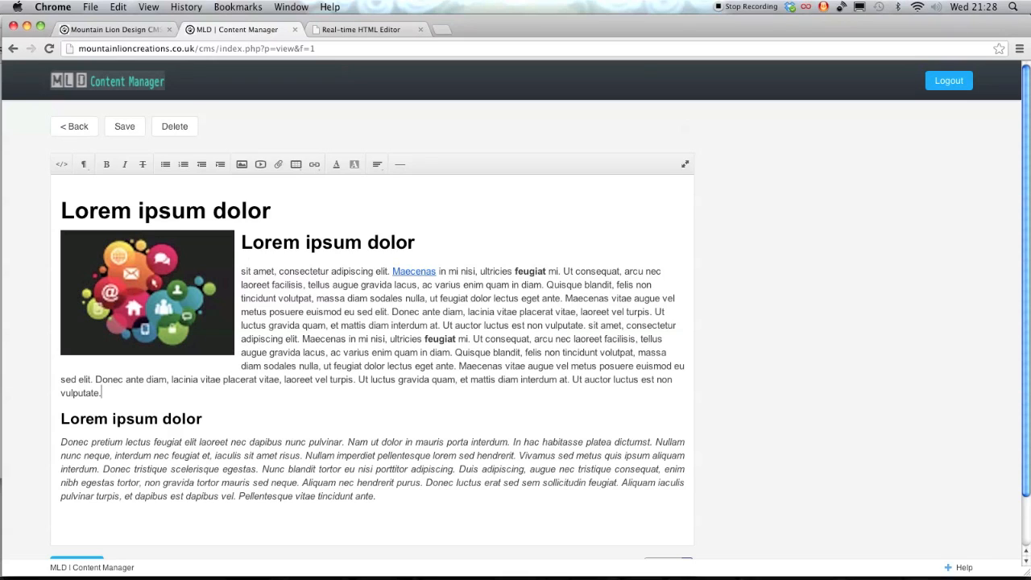
key("Return")
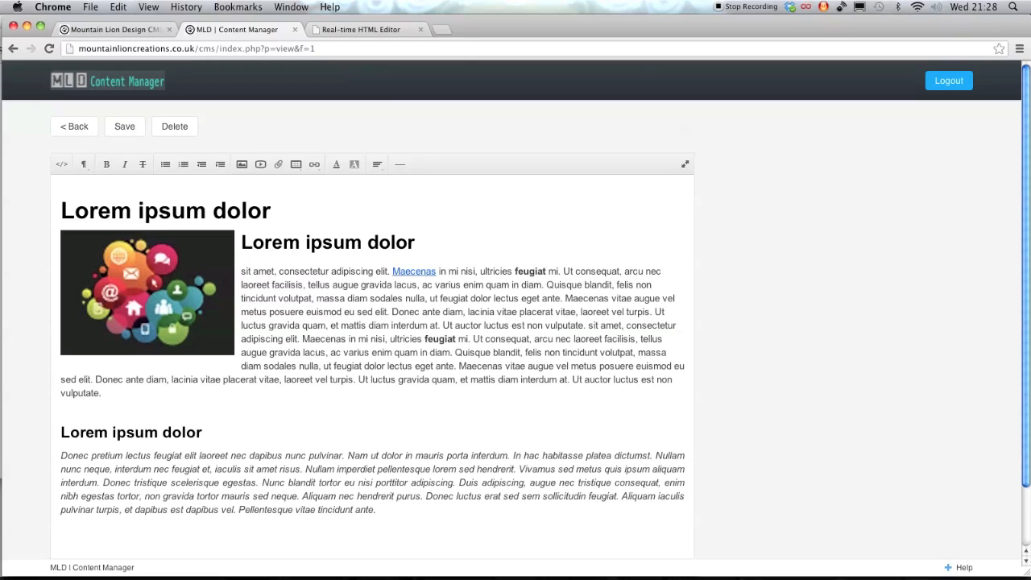
key("Return")
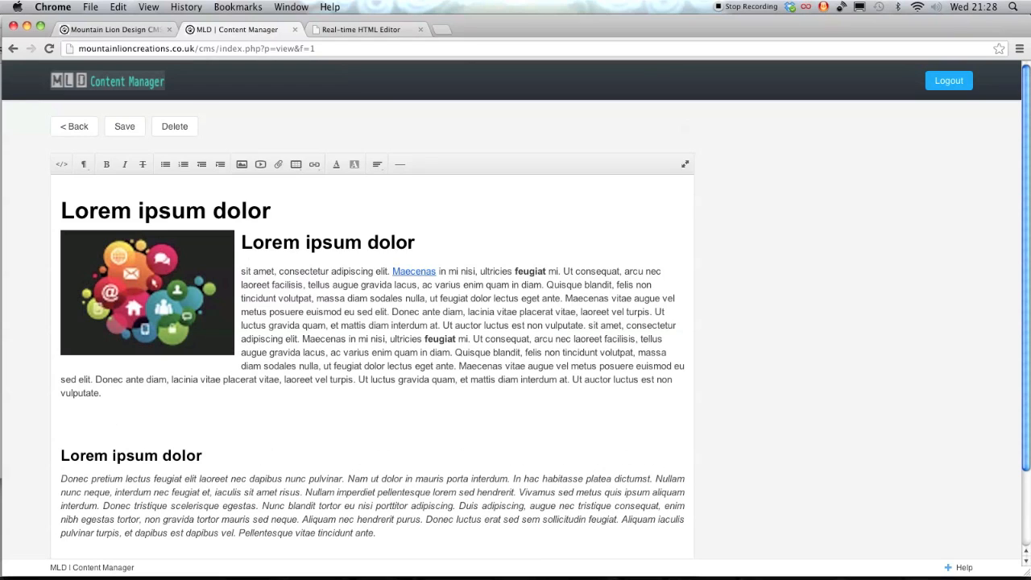
key("Return")
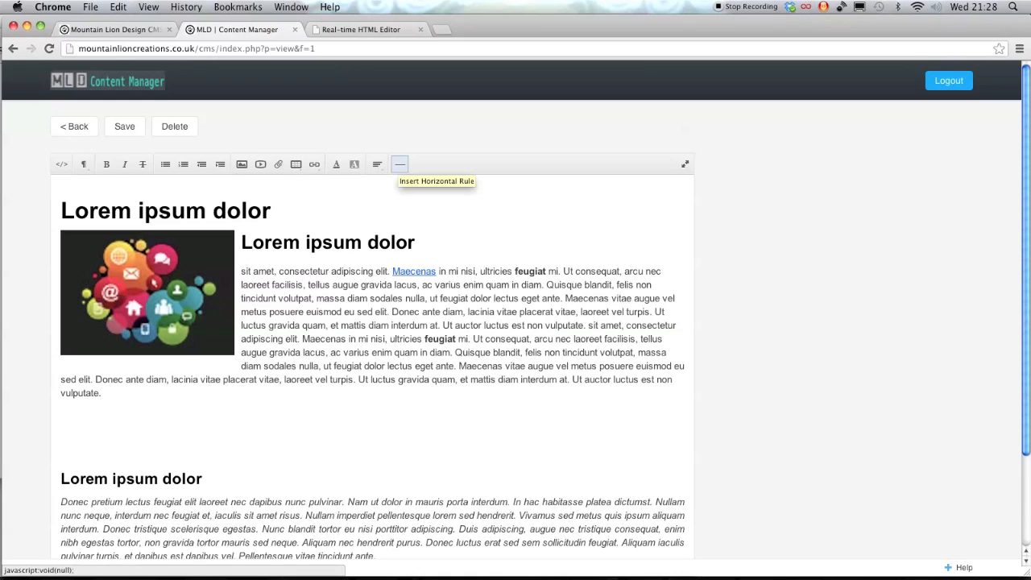
left_click(400, 164)
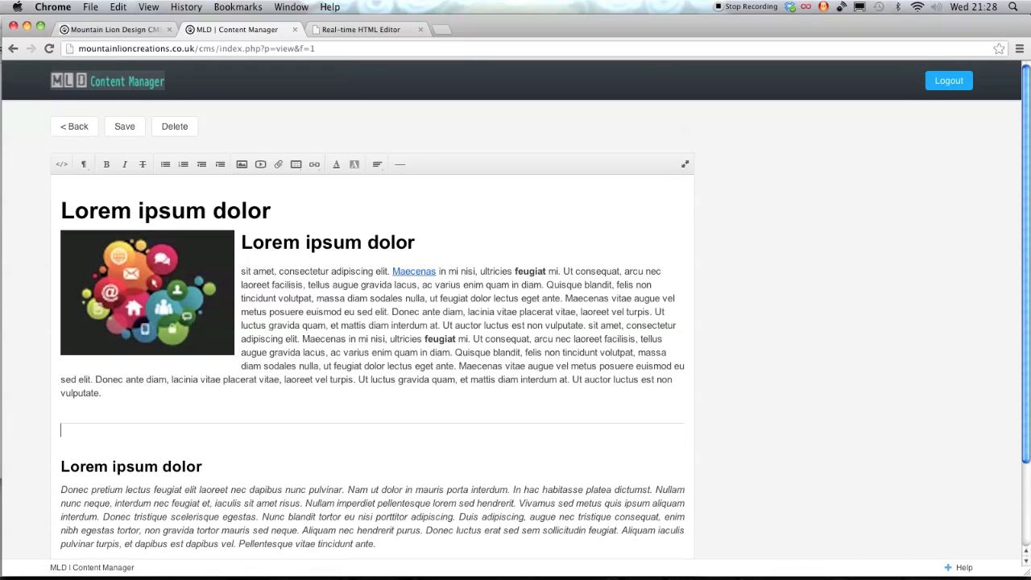
Step: Save the About block and reload the website's About us page to check the horizontal rule between the paragraphs
left_click(125, 126)
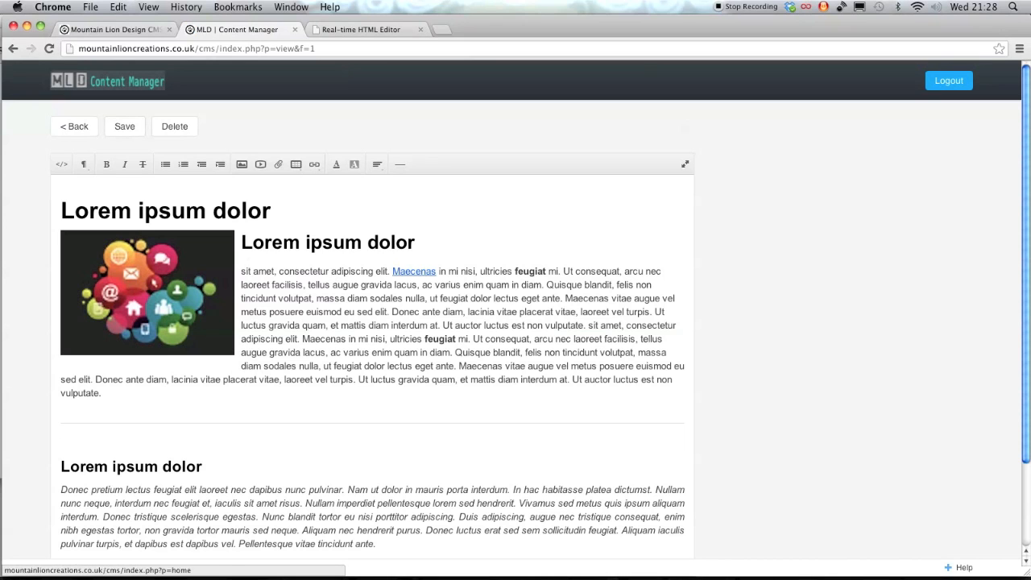
key("ctrl+shift+Tab")
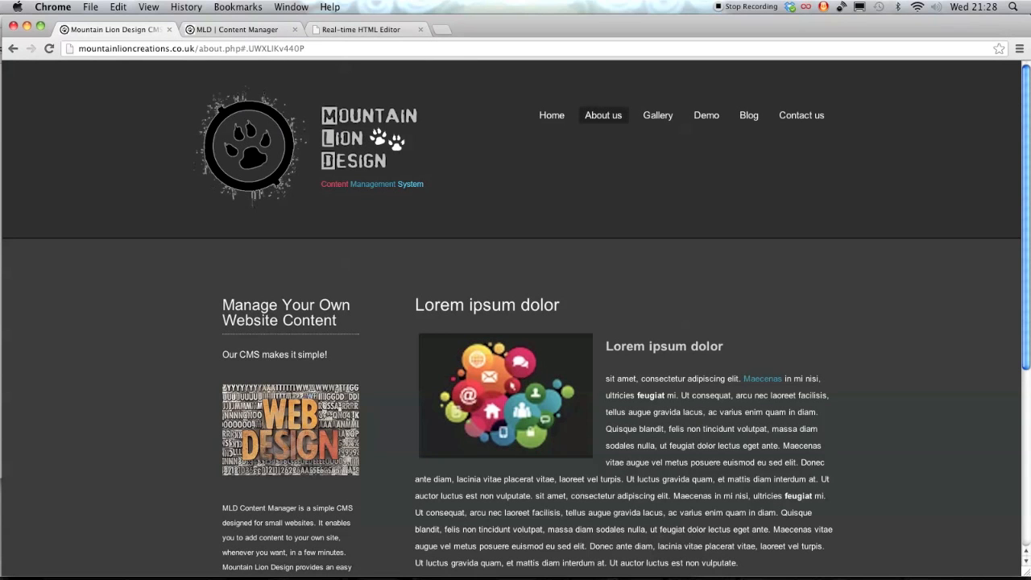
key("super+r")
scroll(516, 322, "down", 5)
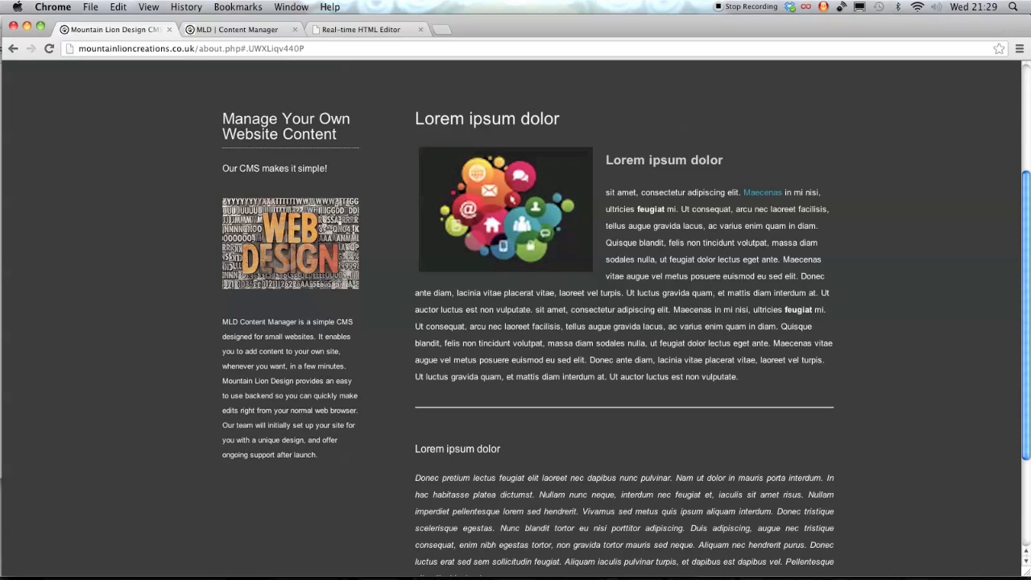
scroll(515, 322, "up", 5)
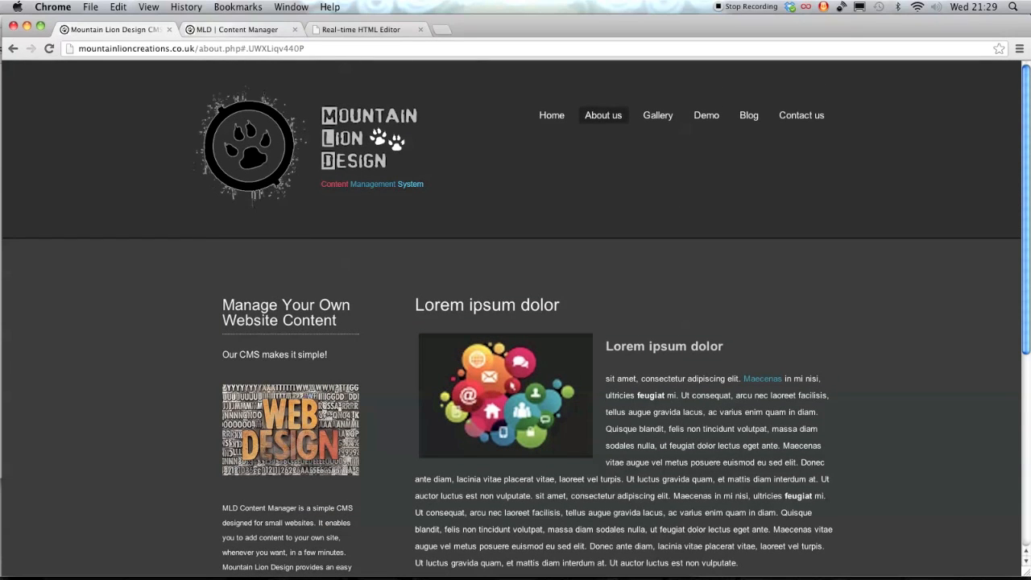
Step: Return to the MLD Content Manager and examine the Insert Video dialog's embed code field, closing it without inserting a video
left_click(237, 29)
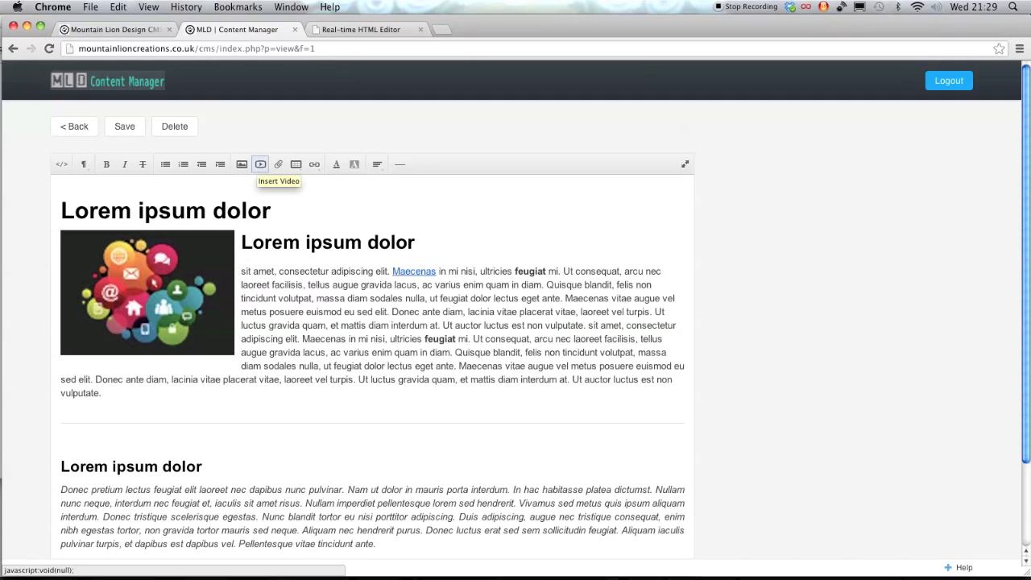
left_click(260, 165)
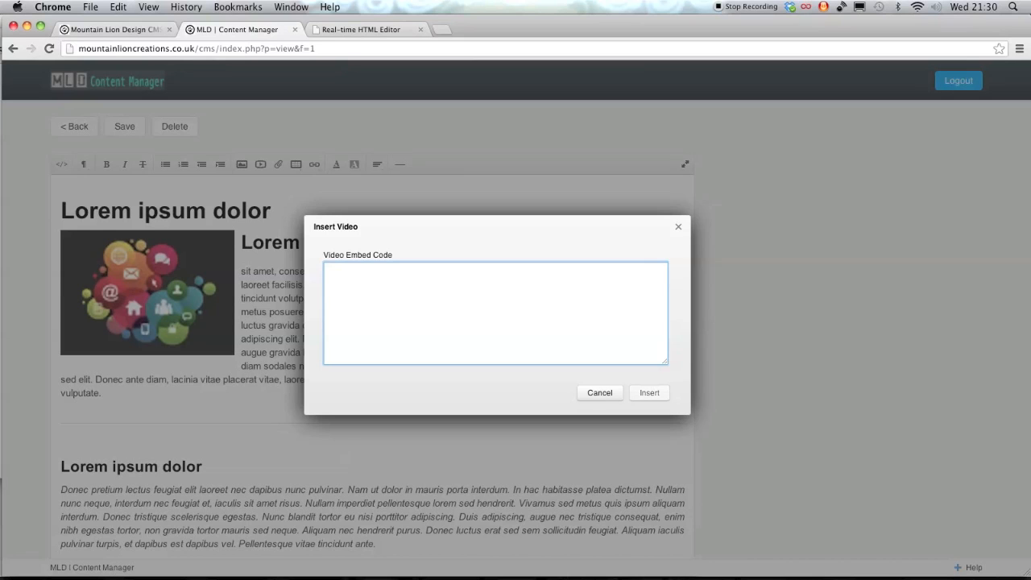
key("Escape")
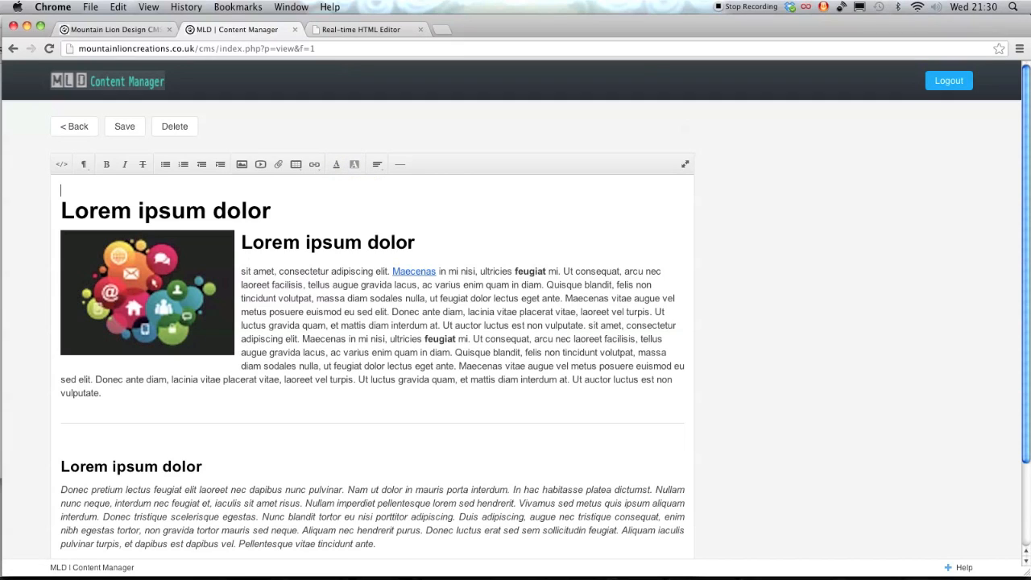
Step: Colour the "Lorem ipsum dolor" heading beside the image teal (#31859b) in the About block
left_click_drag(416, 242, 240, 243)
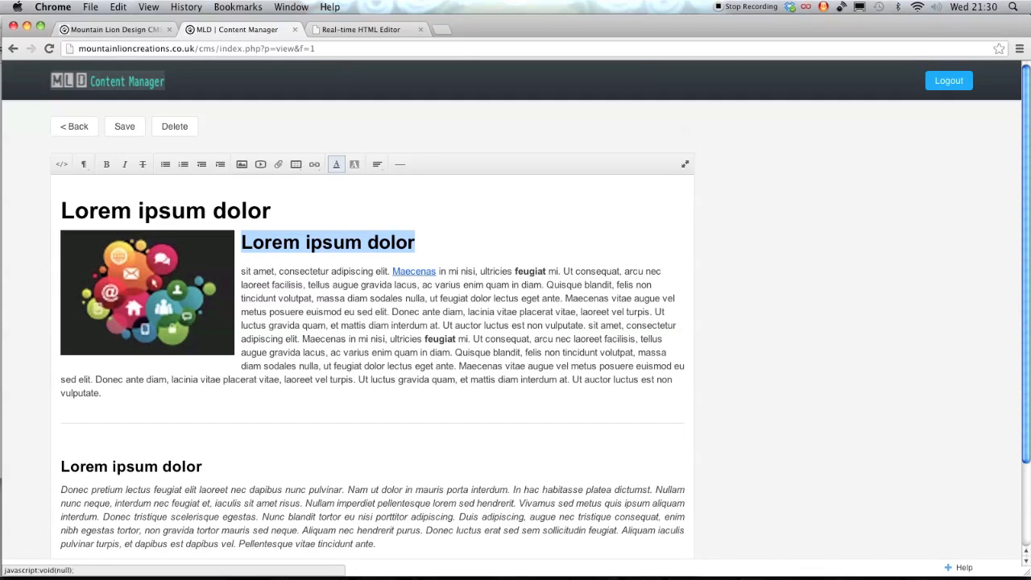
left_click(336, 164)
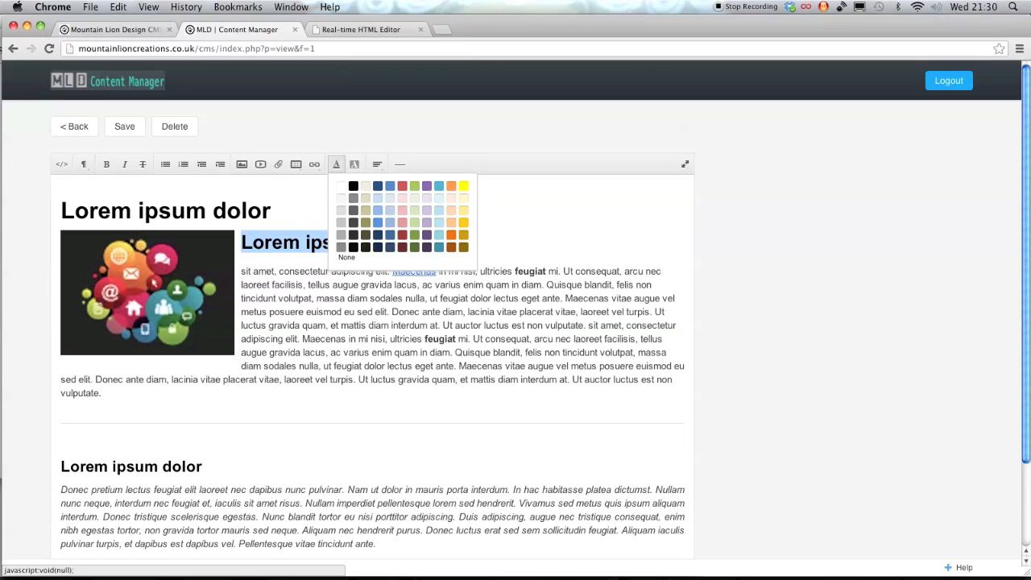
left_click(439, 234)
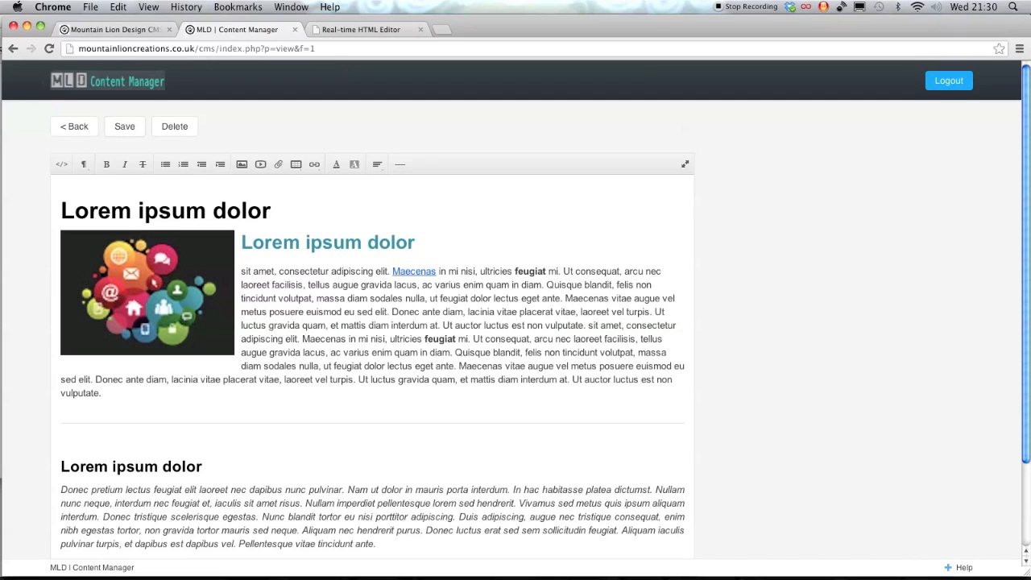
Step: Save the About block and reload the website's About us page to check the teal heading beside the image
key("super+r")
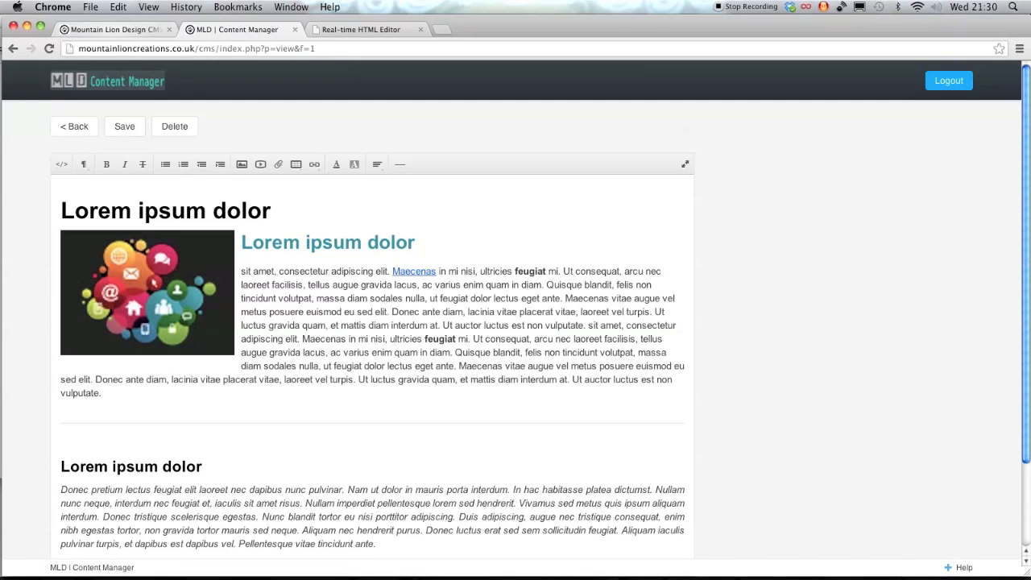
key("super+1")
key("super+r")
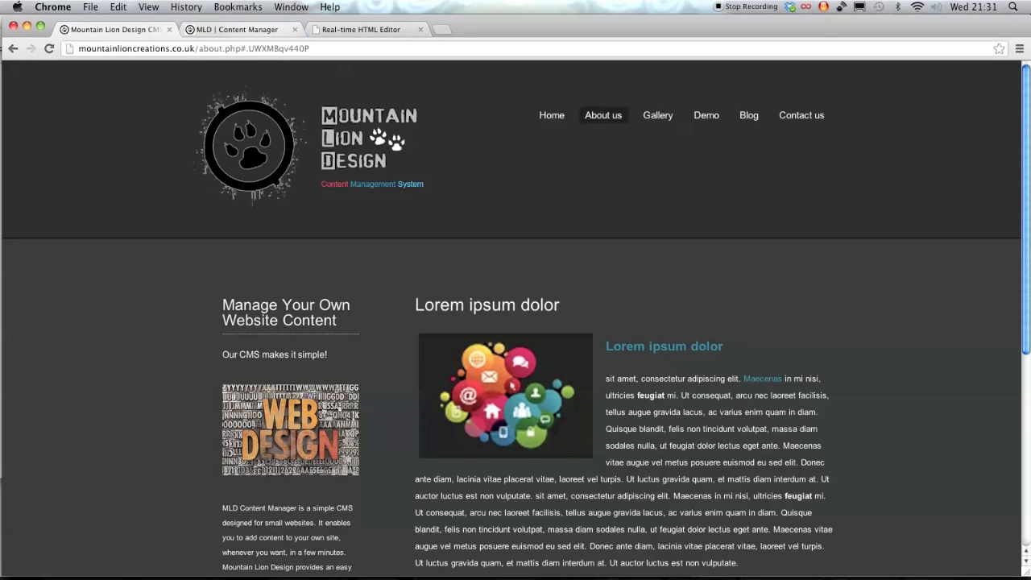
Step: Return to the MLD Content Manager and examine the About block's HTML source, then switch back to the visual editor
left_click(237, 29)
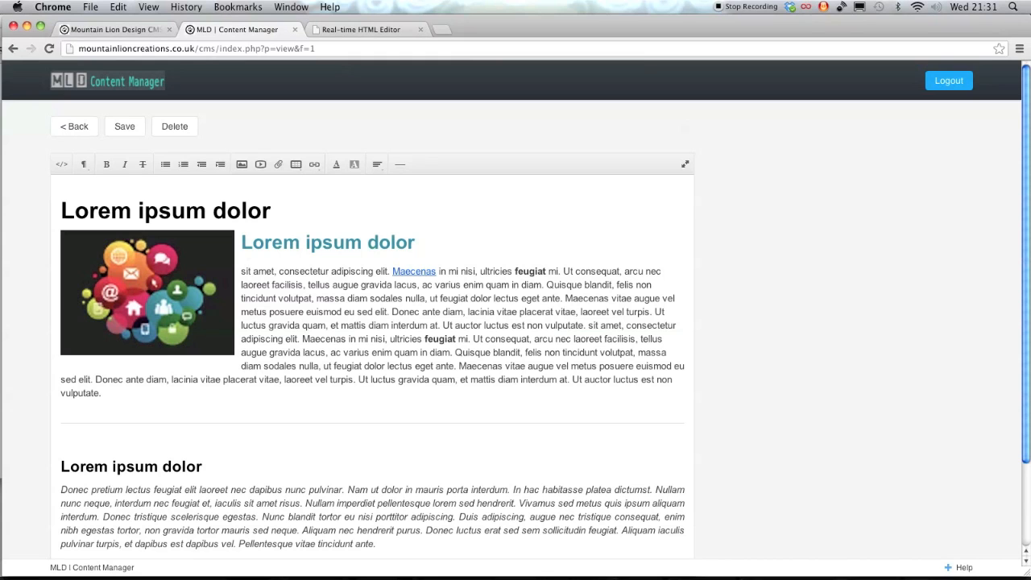
scroll(516, 309, "down", 3)
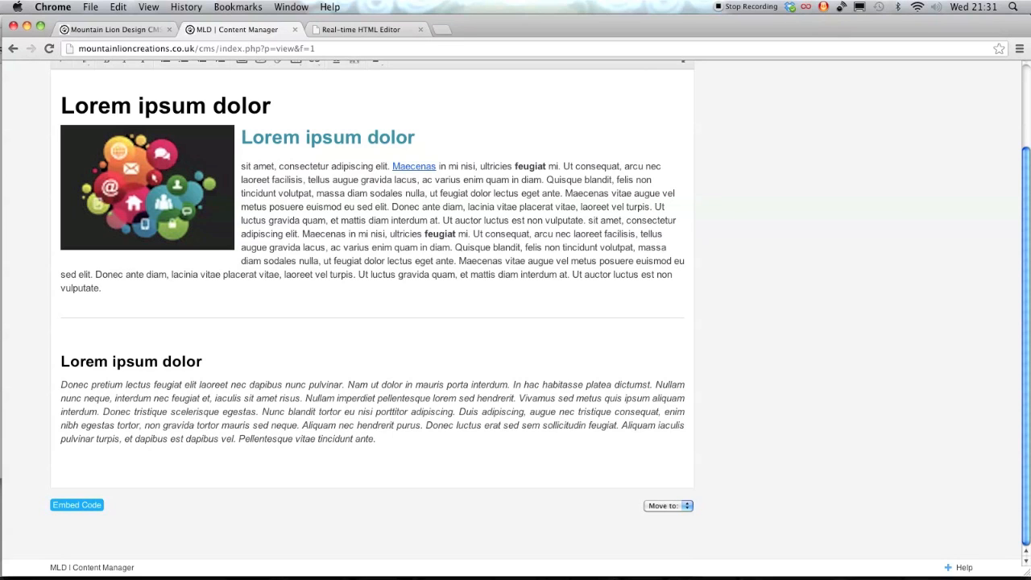
scroll(515, 306, "up", 3)
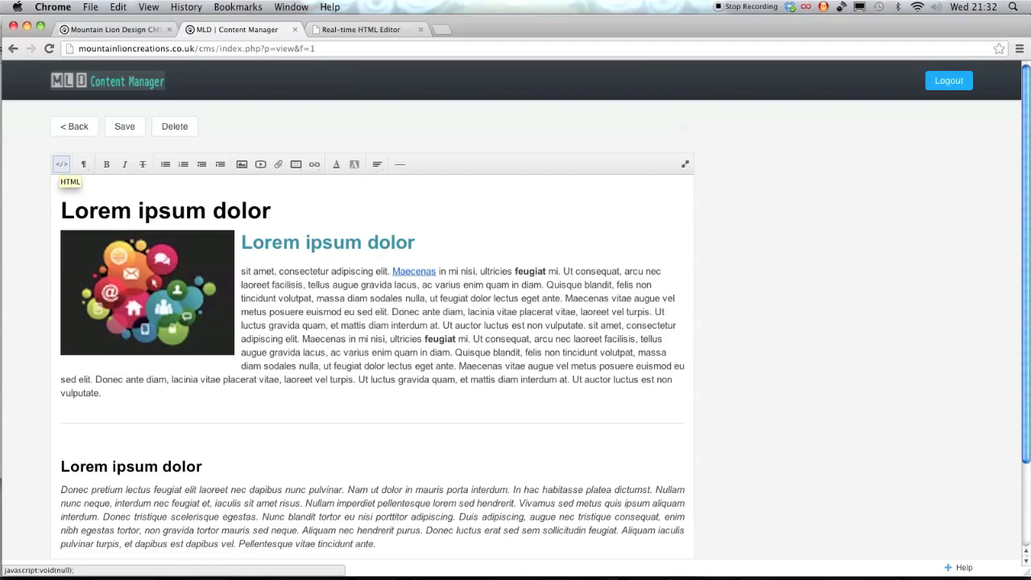
left_click(61, 163)
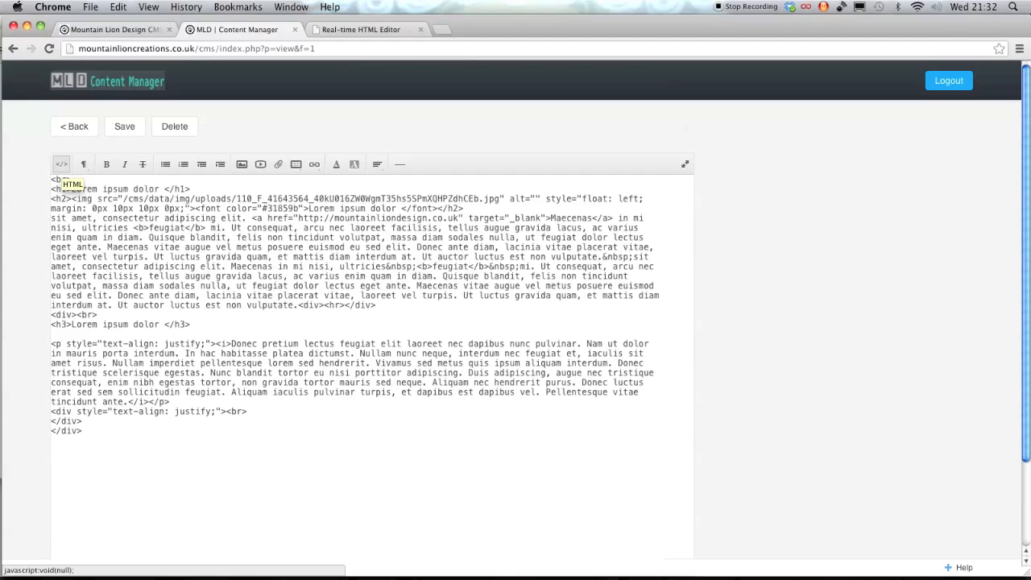
left_click(61, 164)
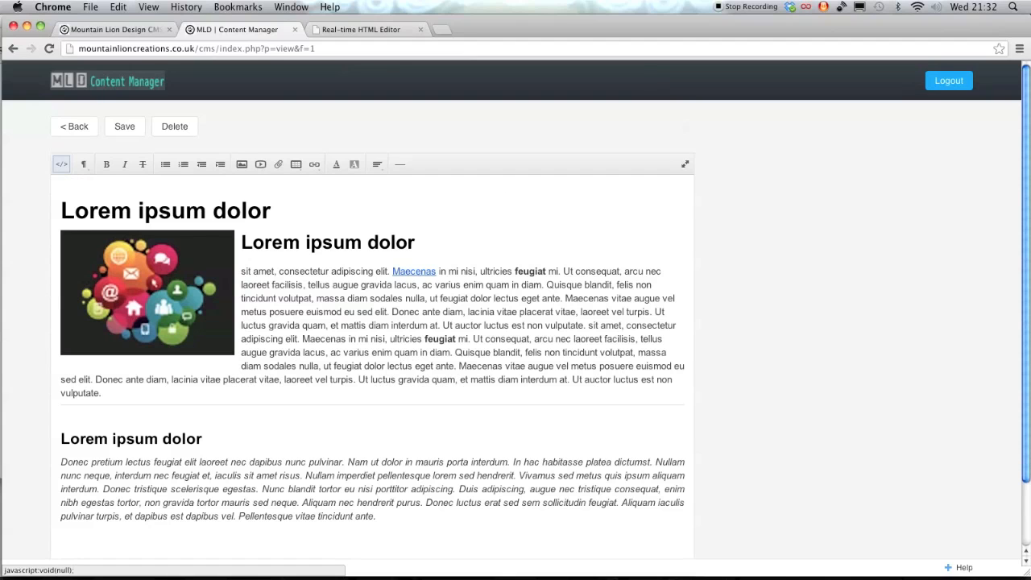